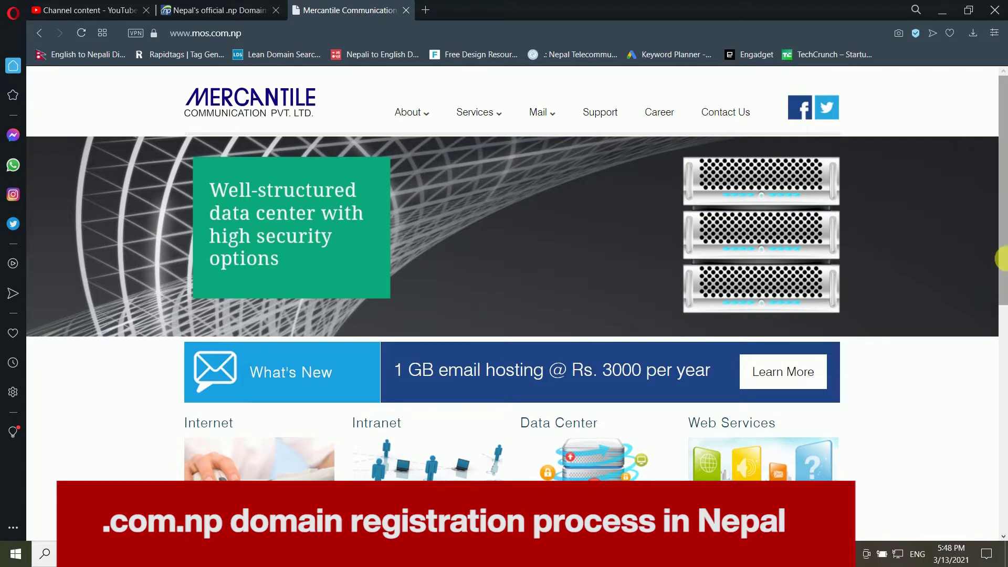
Step: Review Mercantile's services and VSAT/MCNOC support contacts, then return to the .np Domain Registration tab
scroll(1003, 246, "down", 2)
left_click_drag(1003, 246, 1000, 173)
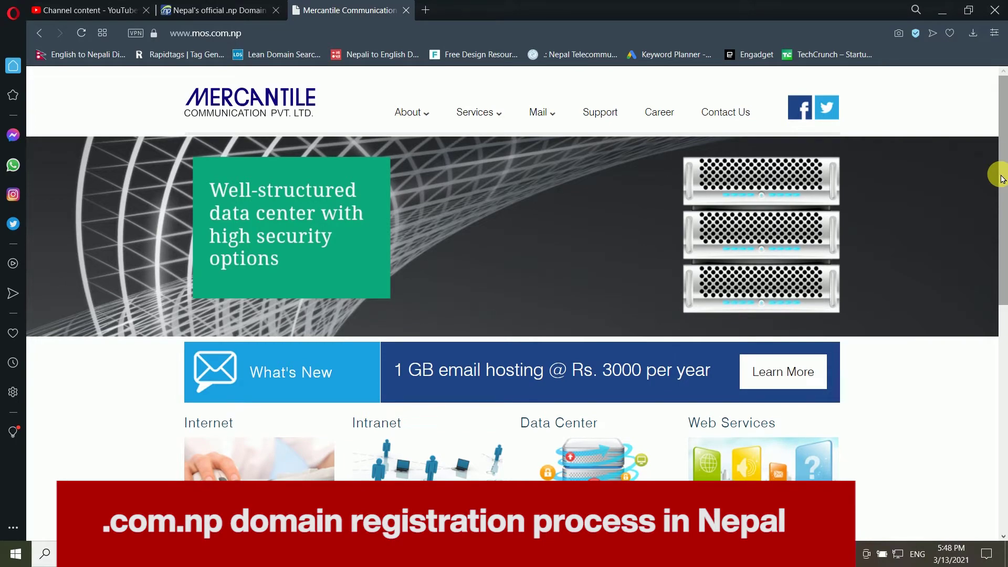
scroll(1001, 178, "down", 5)
scroll(1000, 158, "up", 5)
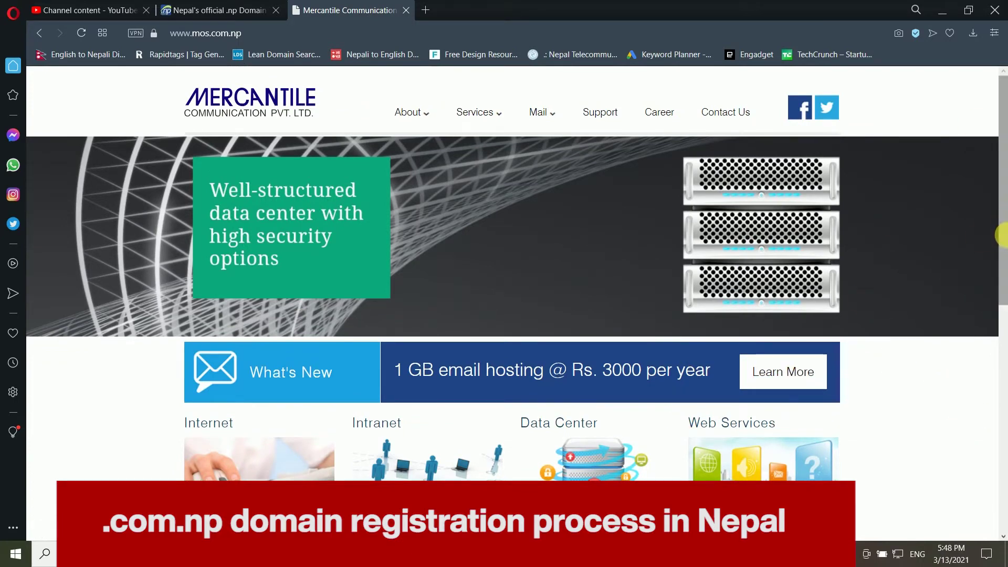
scroll(997, 352, "down", 3)
scroll(999, 361, "down", 1)
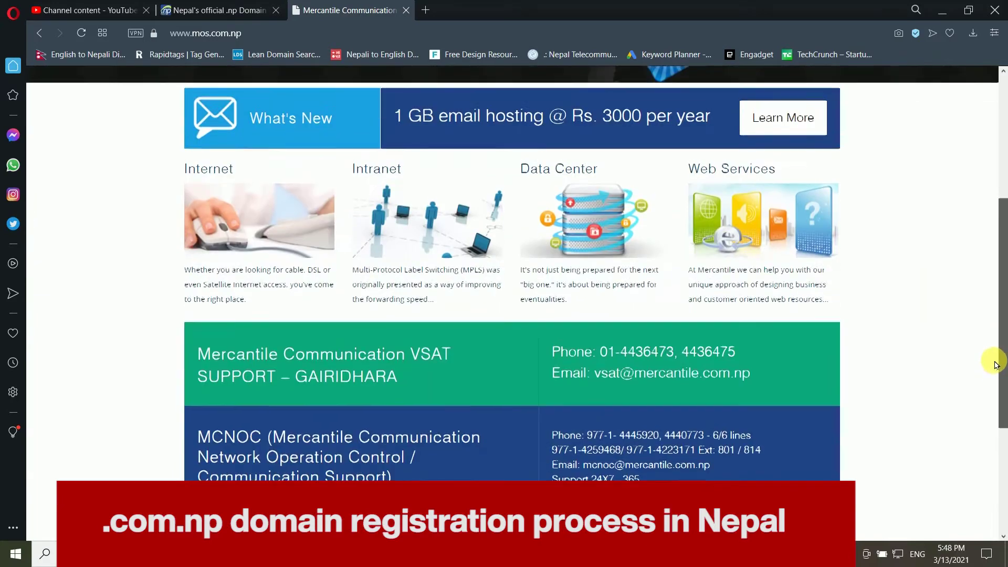
scroll(996, 196, "up", 4)
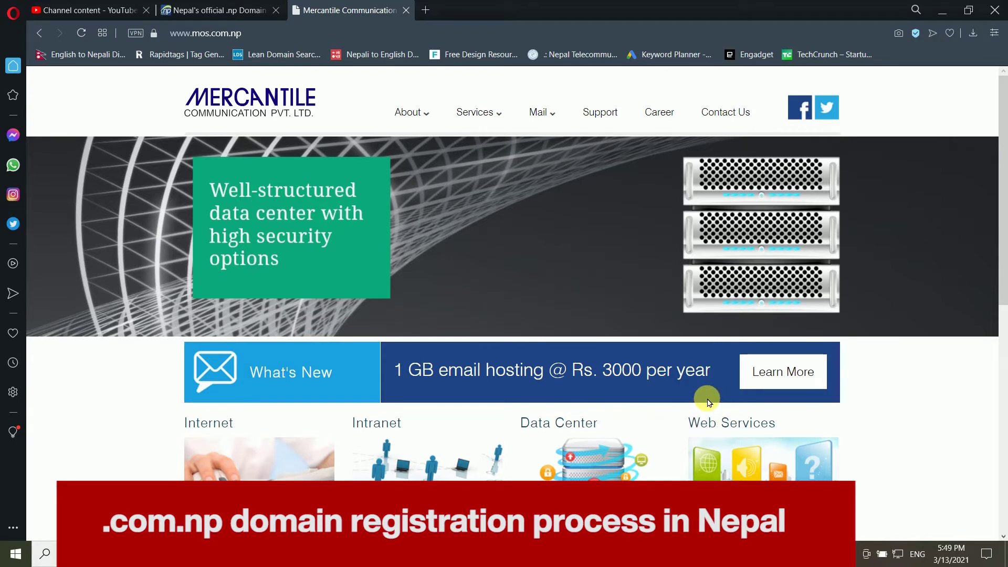
left_click(219, 5)
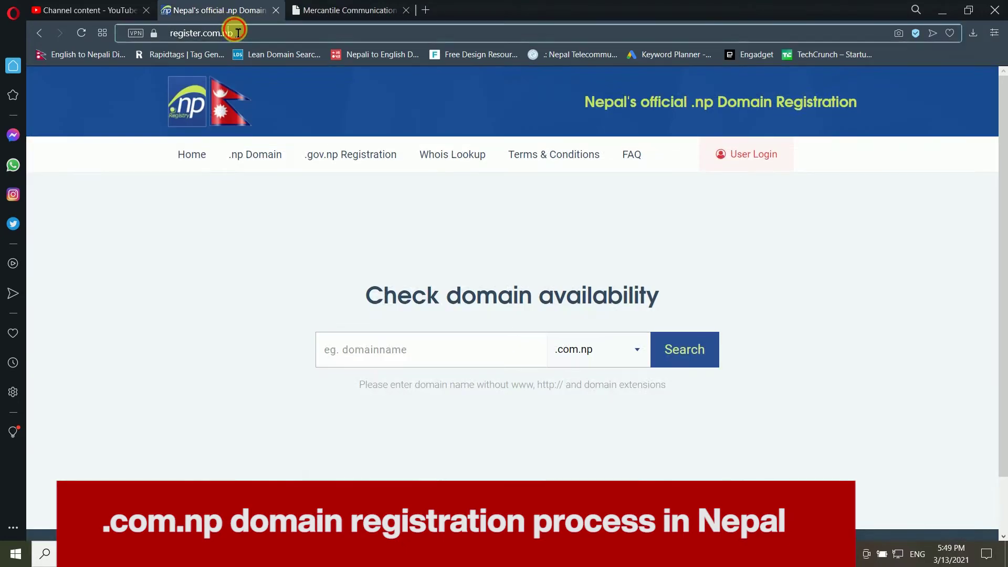
Step: Load register.mos.com.np/ in the registry tab, briefly checking the Mercantile tab
left_click(238, 33)
type("register.mos.com.np/")
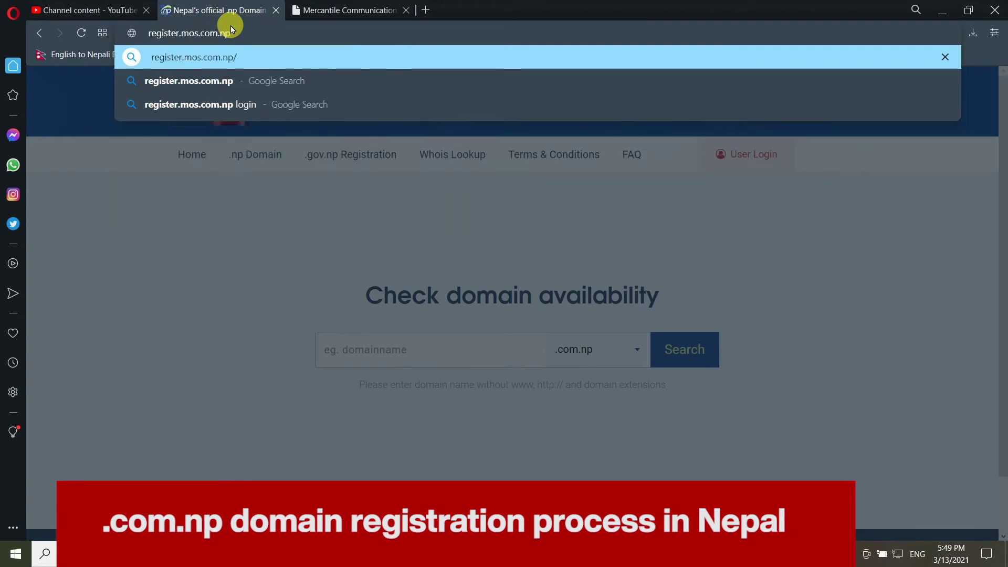
key("Return")
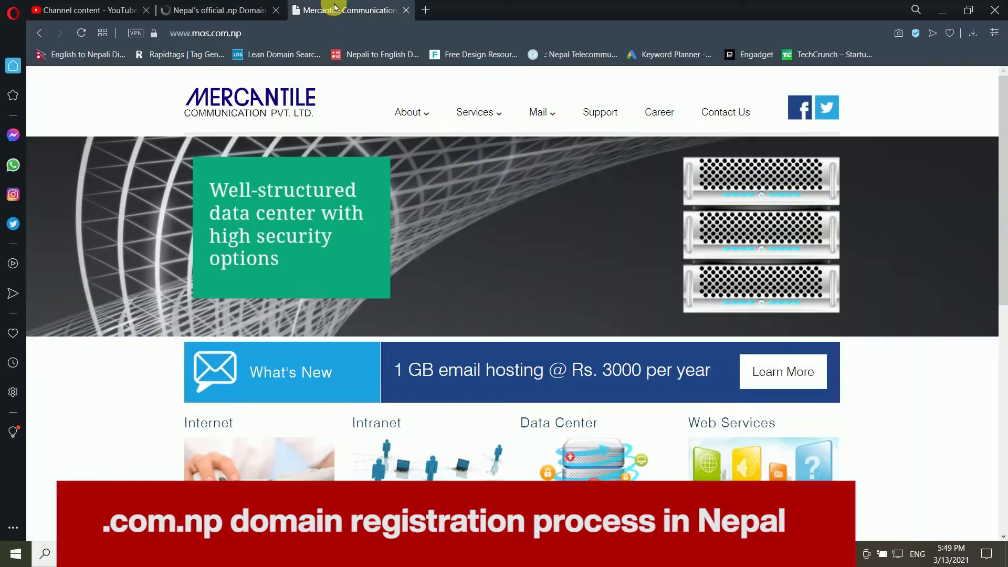
left_click(325, 8)
left_click(232, 6)
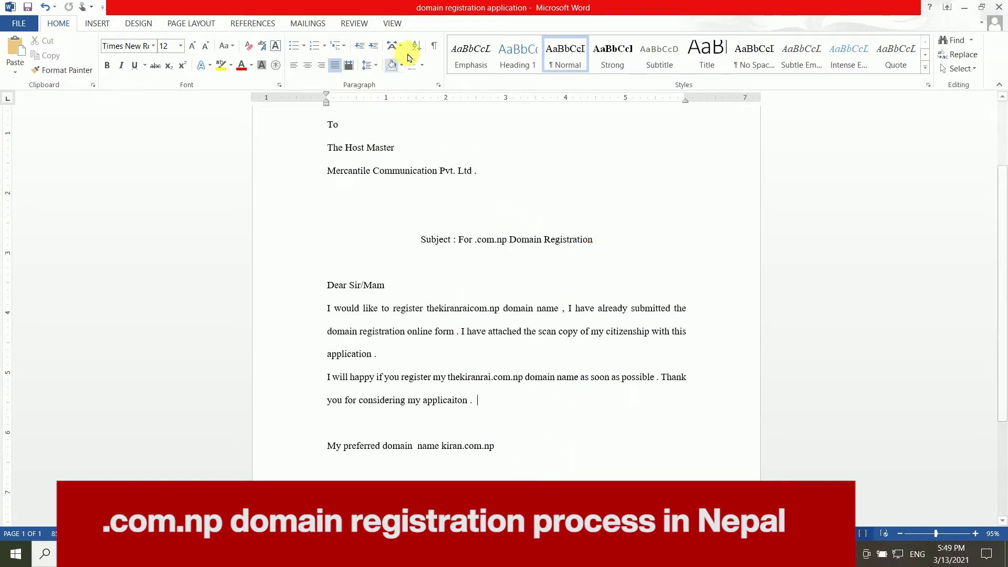
Step: Check the letter's Host Master, Subject and date lines, then minimize Word
left_click(423, 153)
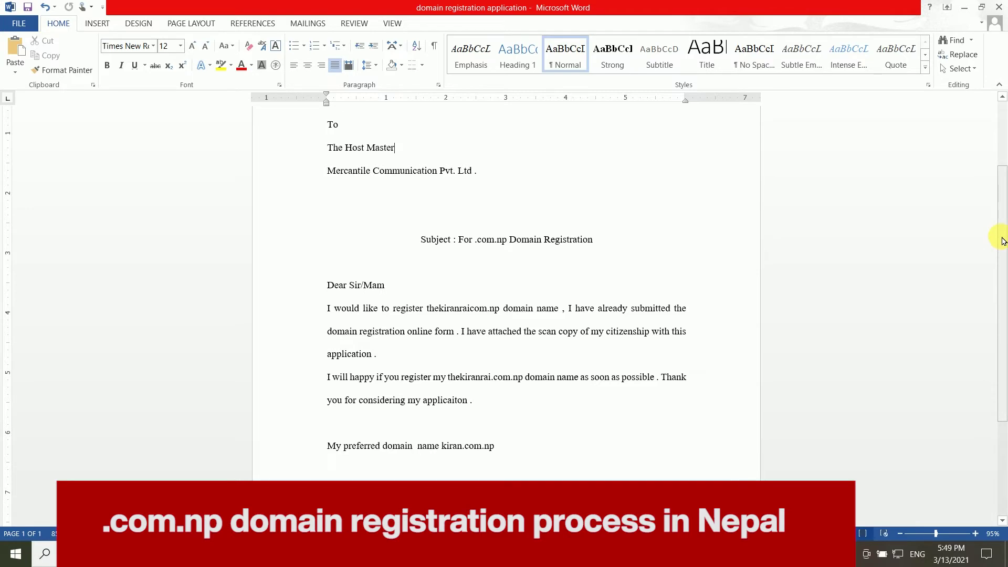
left_click(641, 246)
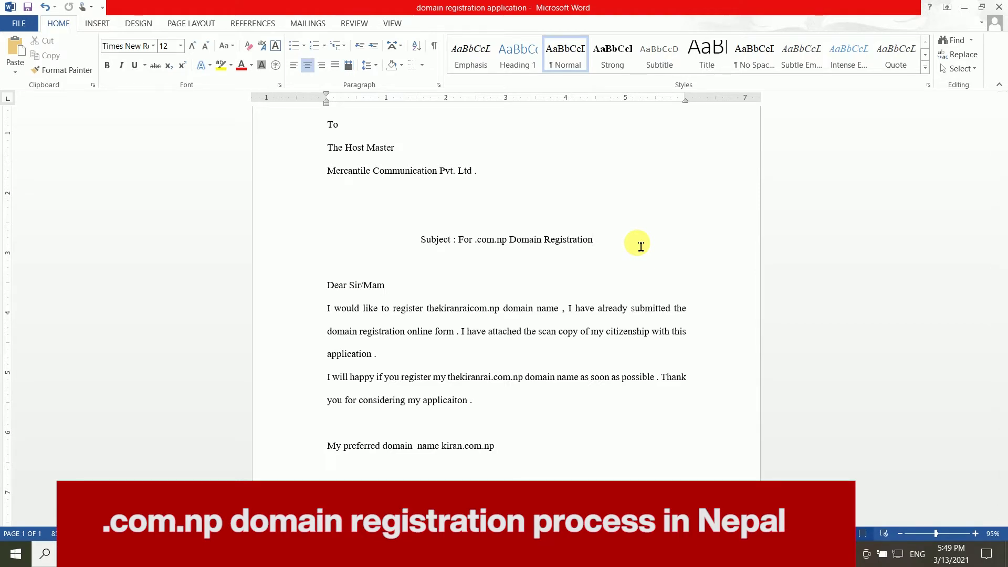
left_click(539, 185)
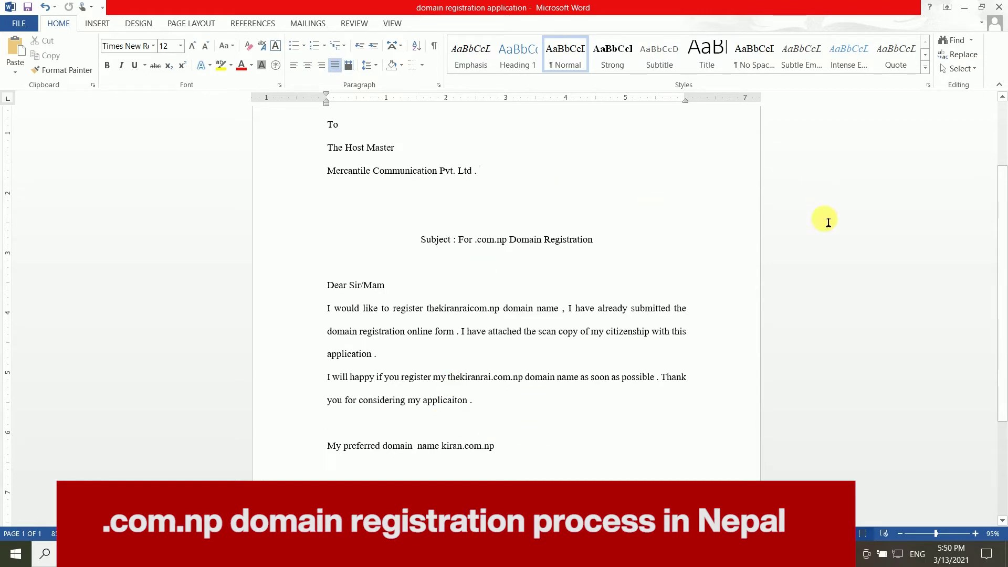
left_click(1000, 141)
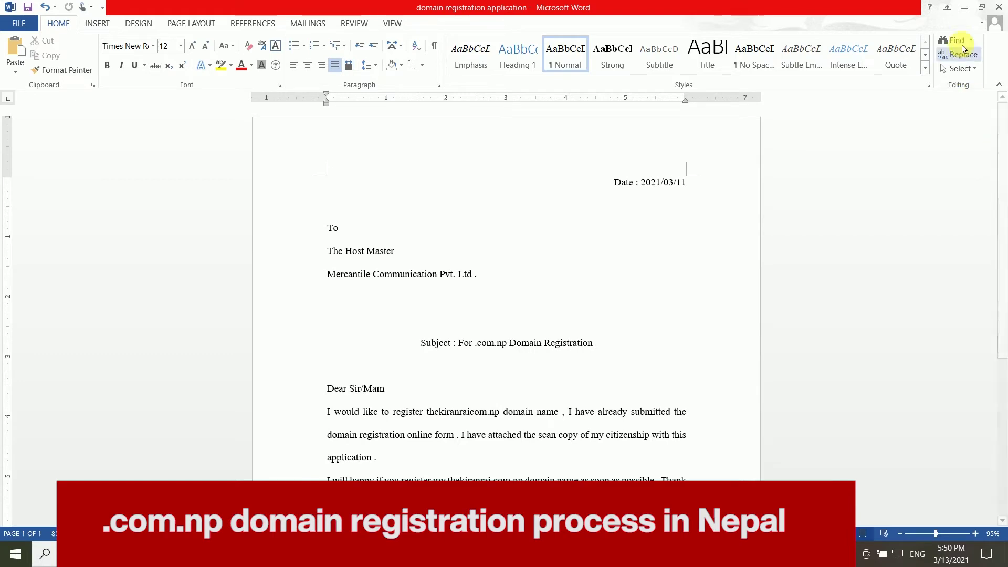
left_click(963, 7)
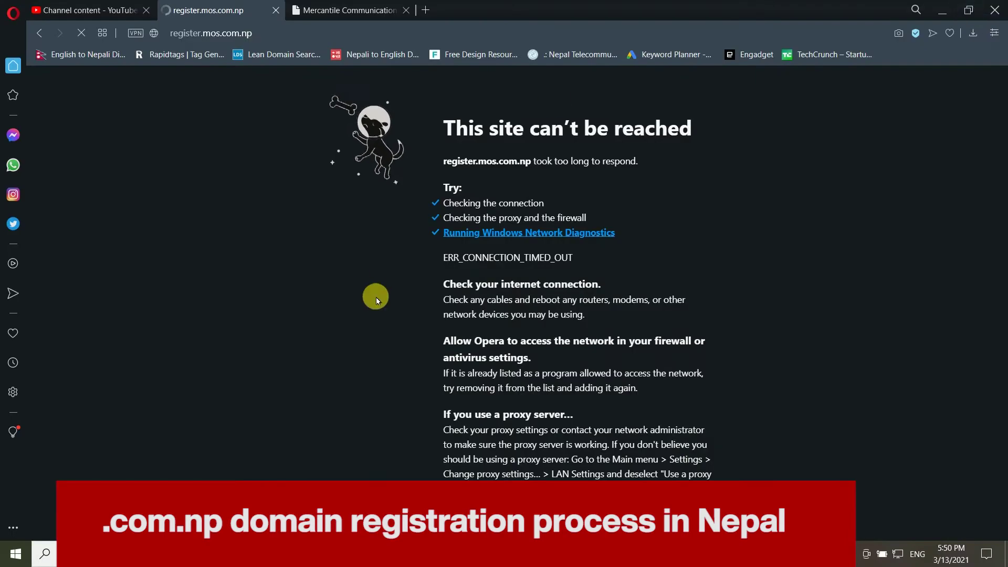
Step: Compare the Mercantile and timed-out register.mos.com.np tabs, selecting Mercantile's address
left_click(340, 6)
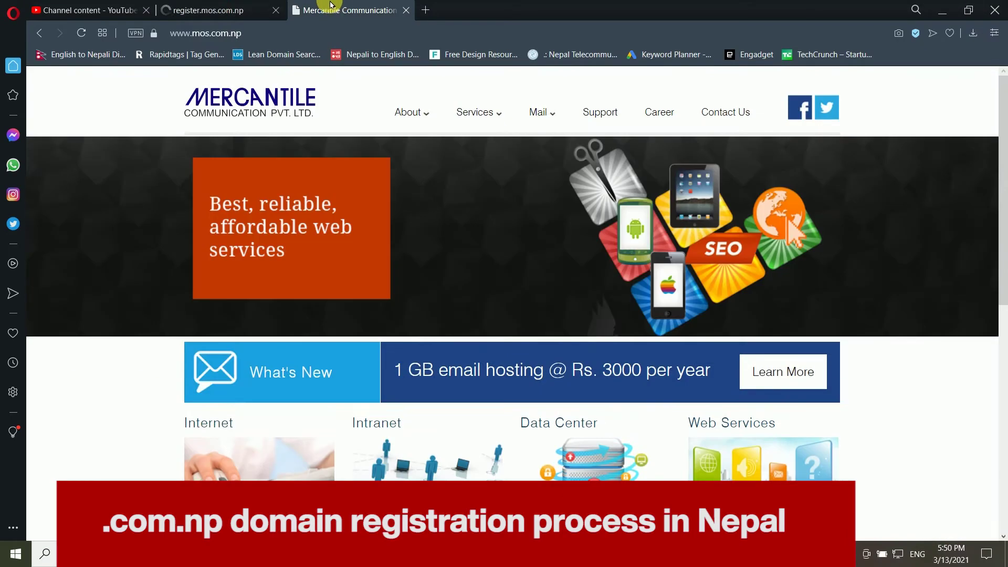
left_click(339, 8)
left_click(334, 12)
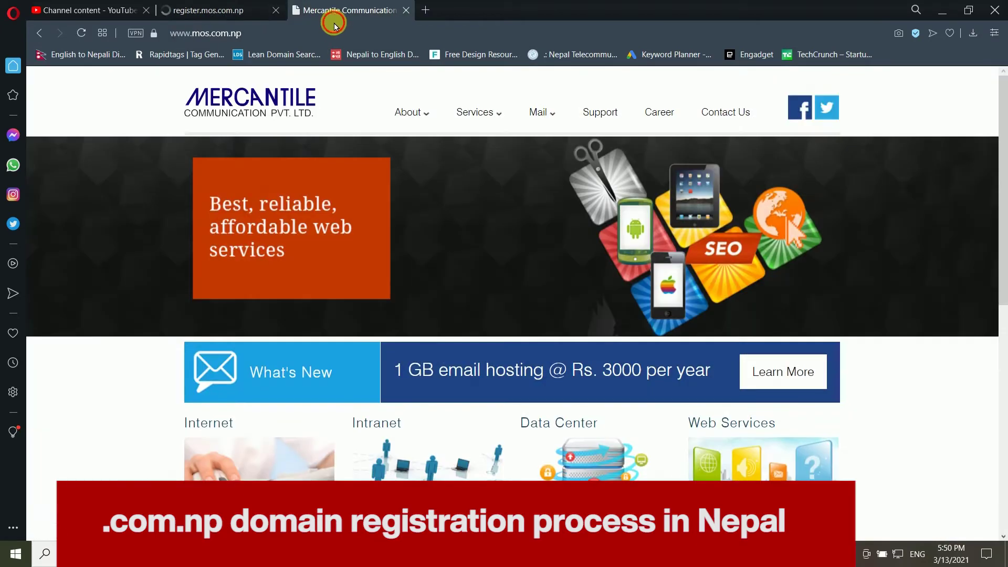
left_click(343, 34)
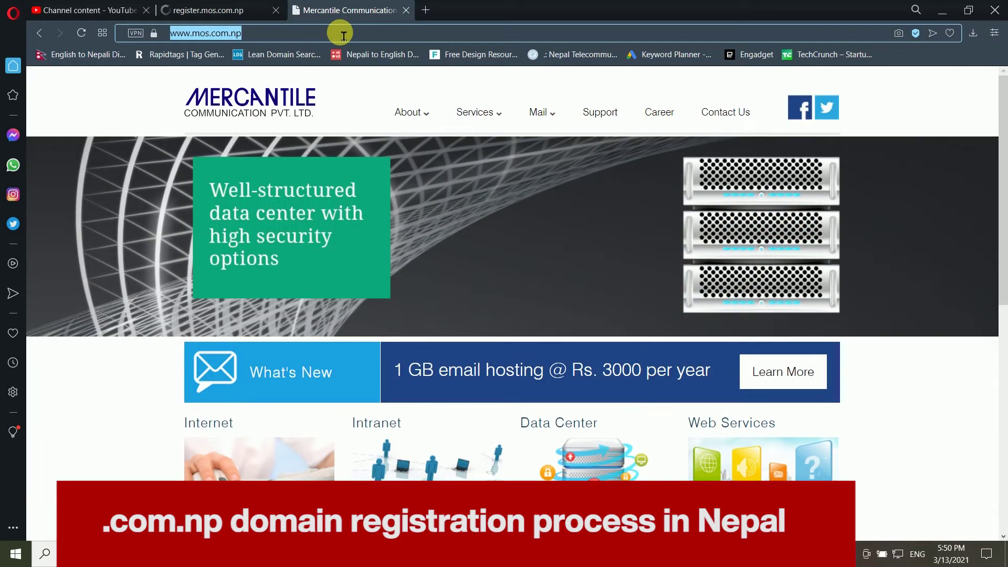
Step: Open register.com.np in a new tab
key("ctrl+t")
type("regist")
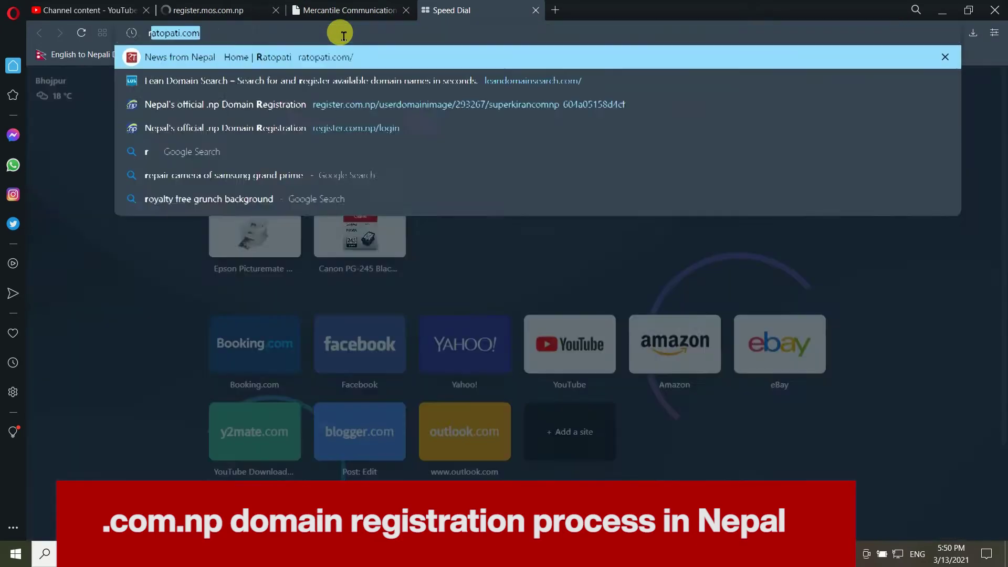
type("er")
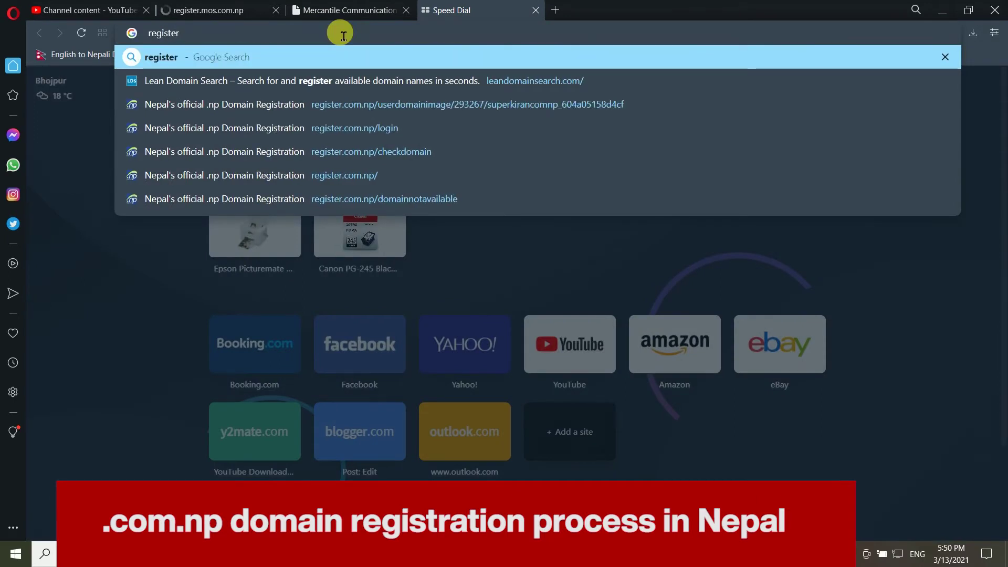
type(".m")
key("BackSpace")
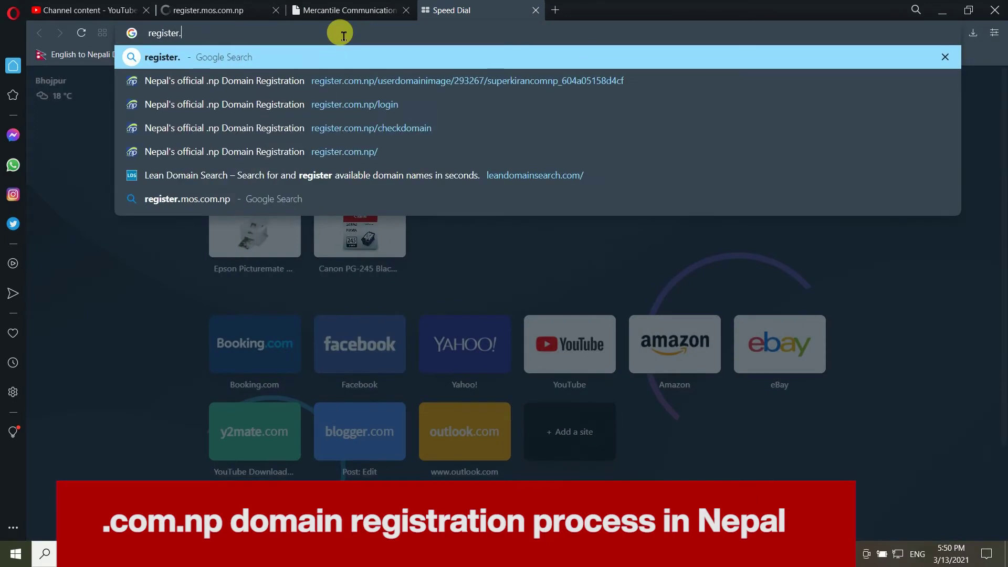
type("c")
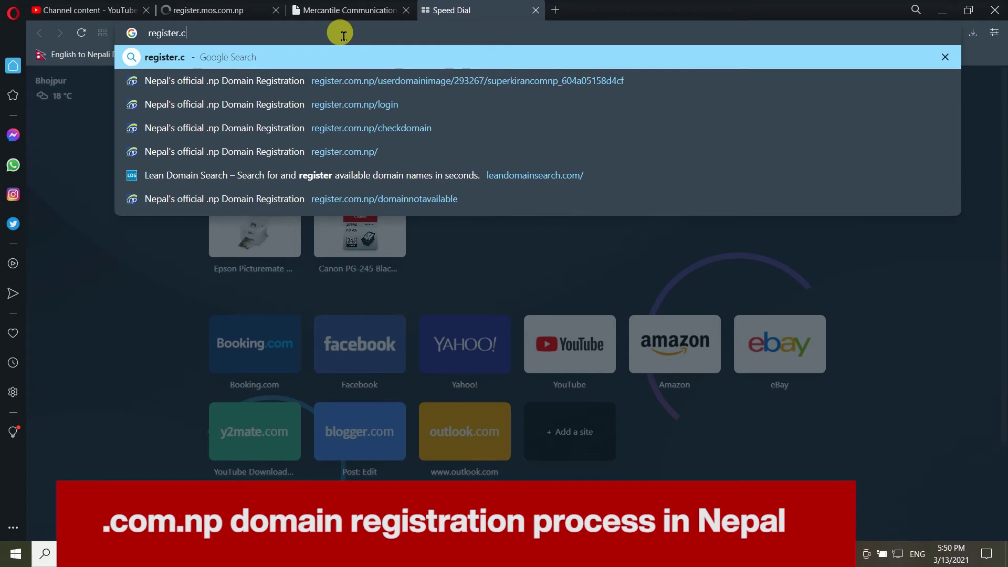
type("om.np")
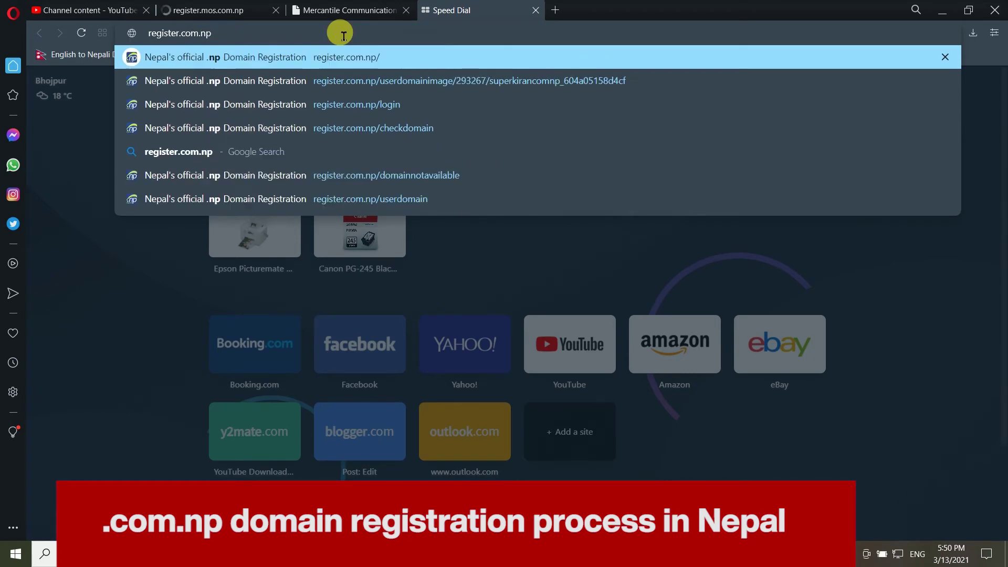
key("Return")
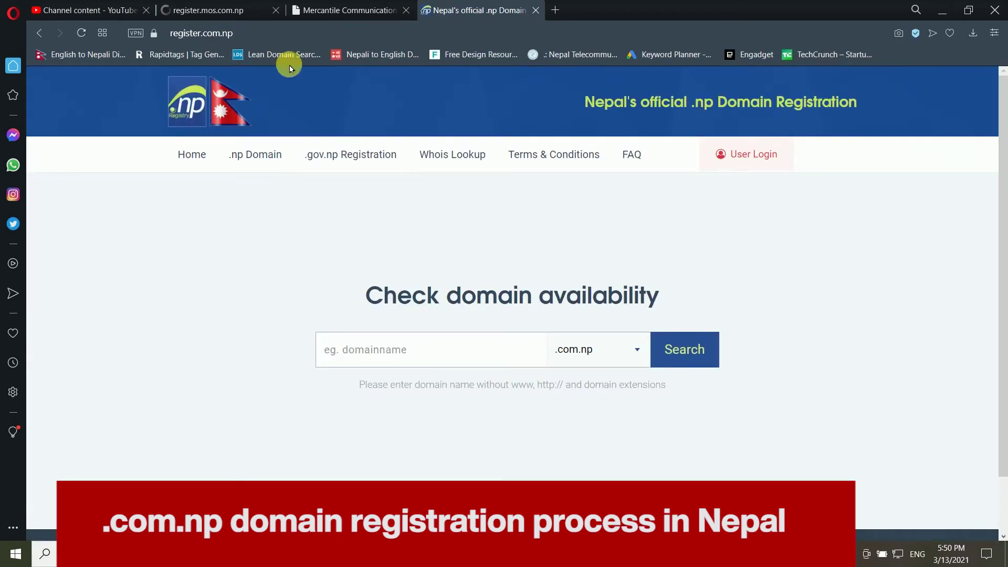
Step: Close the timed-out register.mos.com.np tab and switch to the .np registry tab
left_click(234, 6)
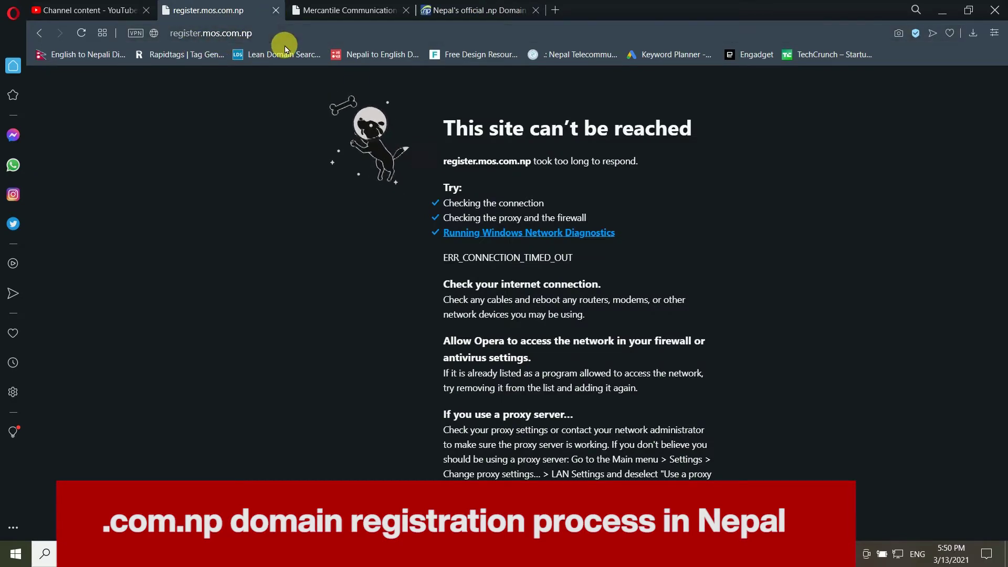
left_click(276, 10)
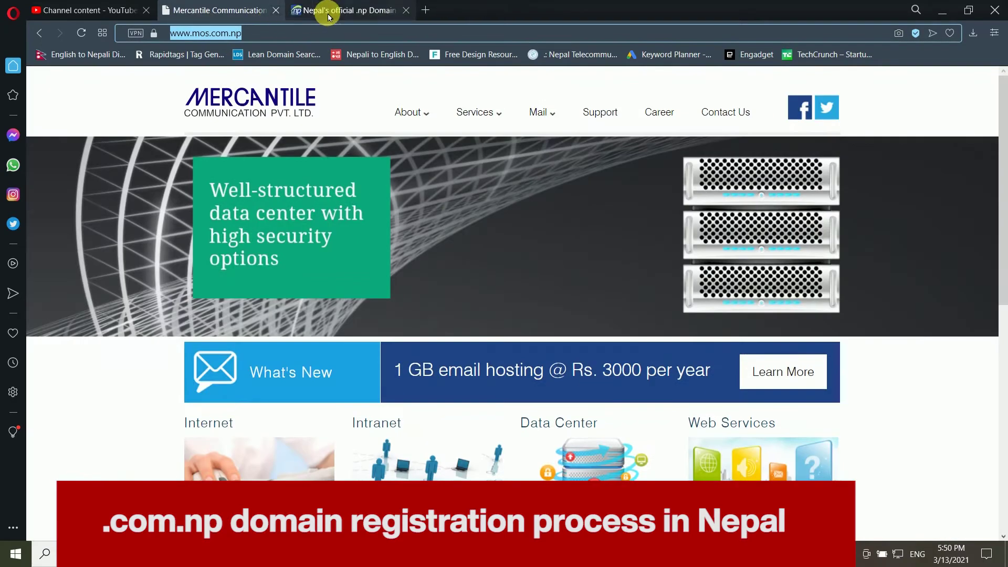
left_click(330, 16)
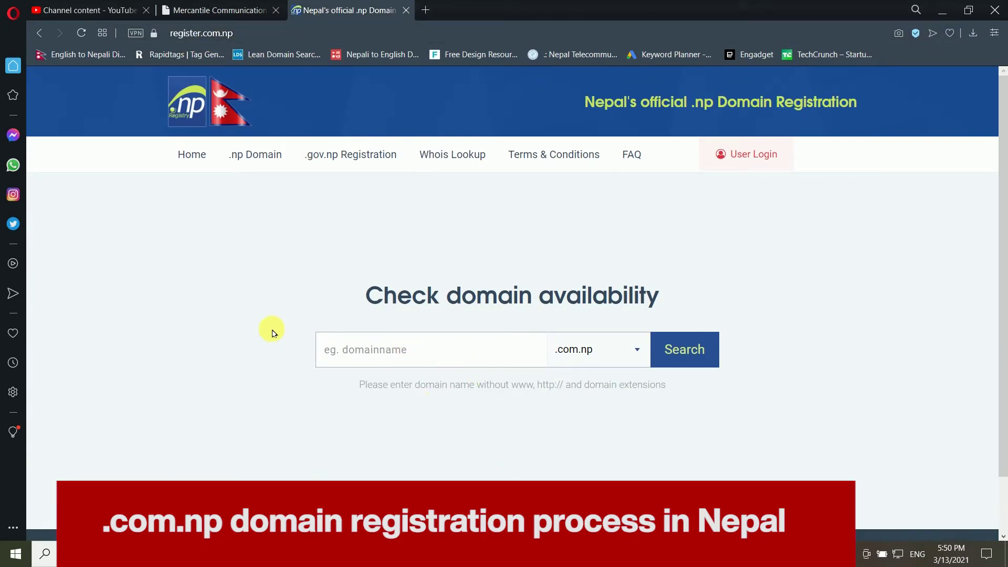
Step: Return from the sign-in page and clear autofill suggestions from the empty domain name box
left_click(738, 164)
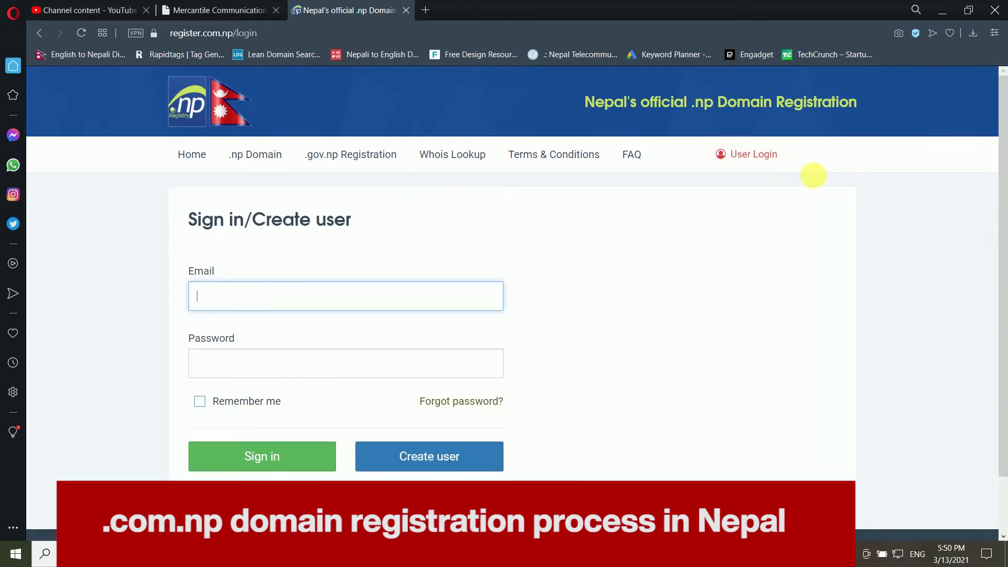
left_click(202, 152)
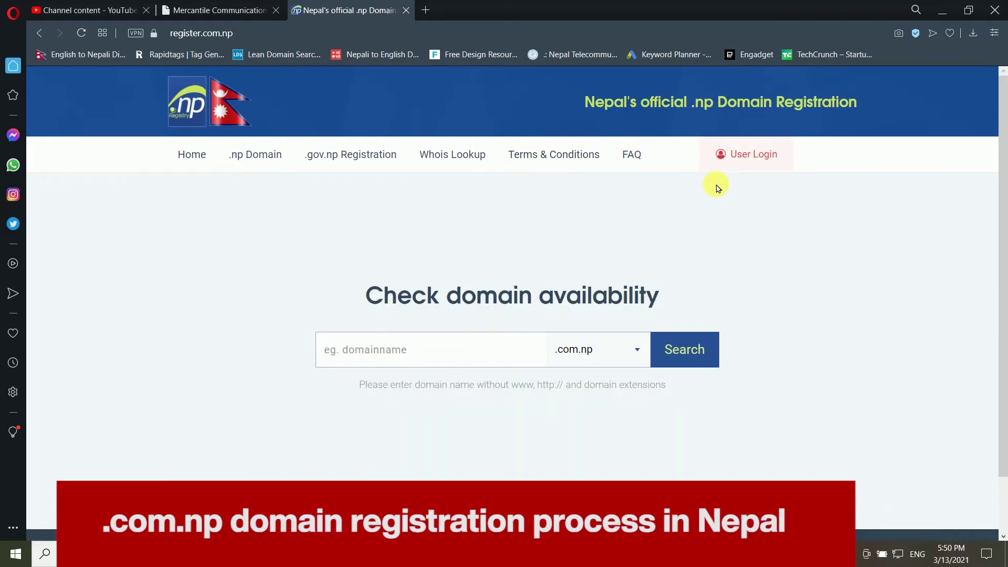
left_click(399, 360)
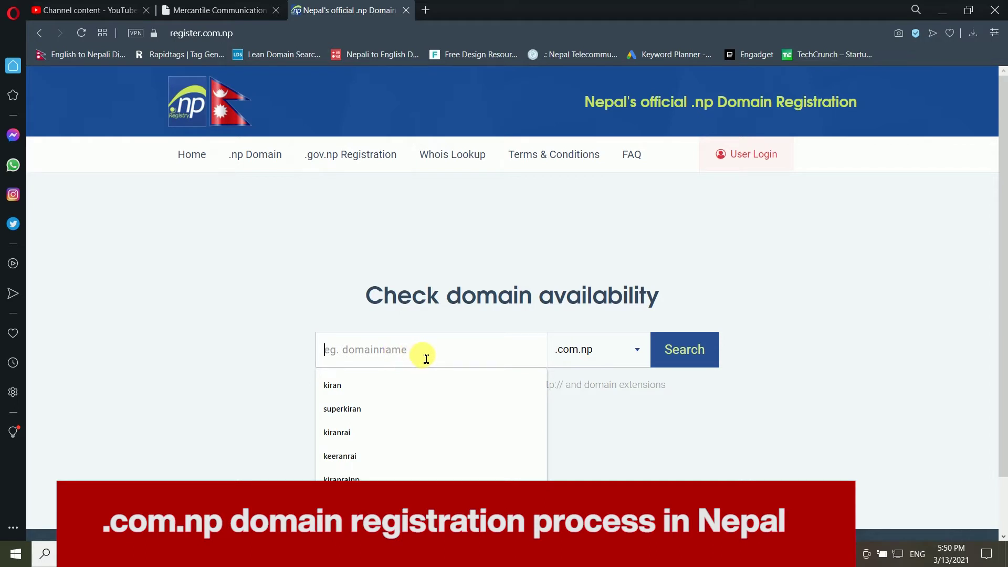
left_click(641, 446)
left_click(443, 356)
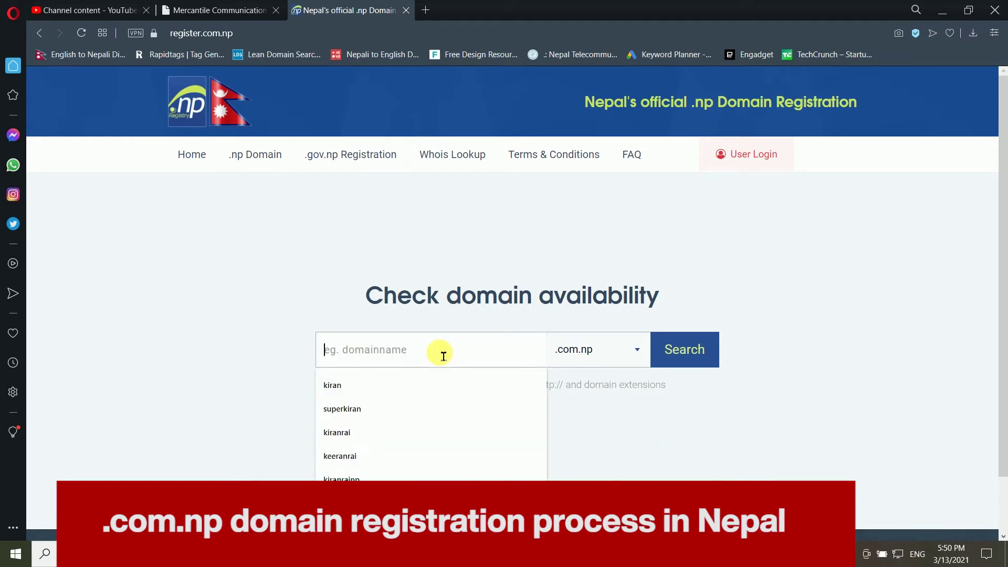
left_click(562, 427)
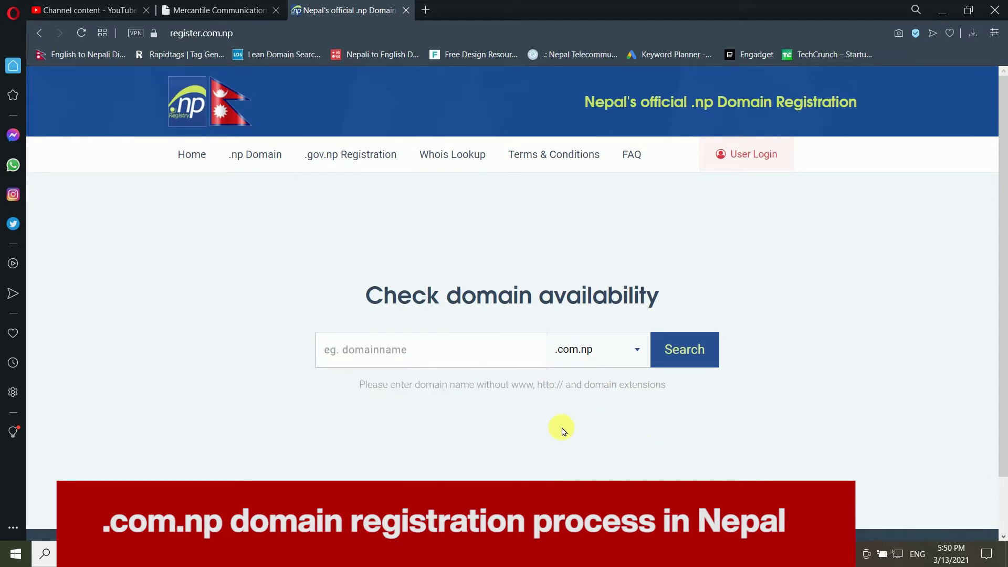
left_click(439, 357)
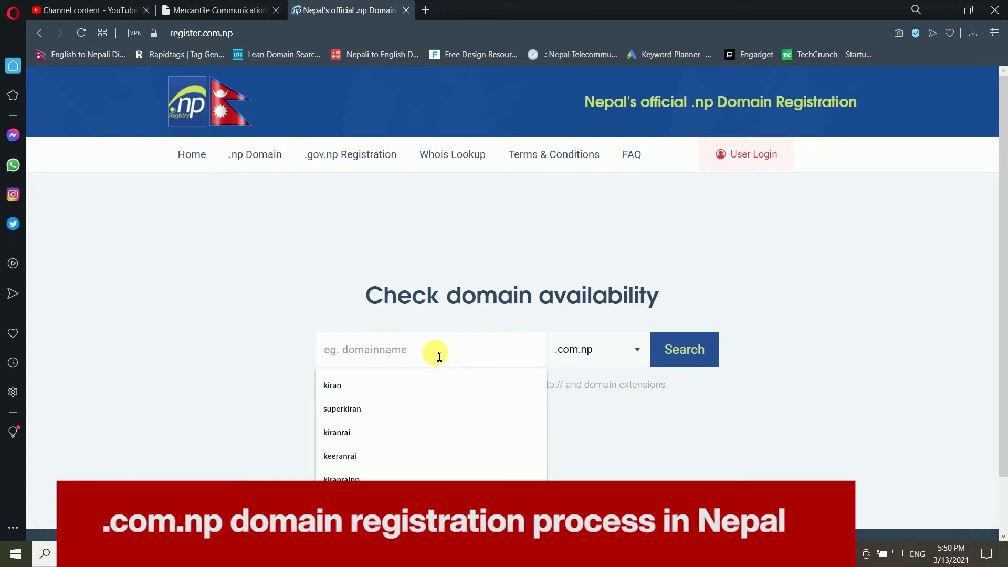
key("Escape")
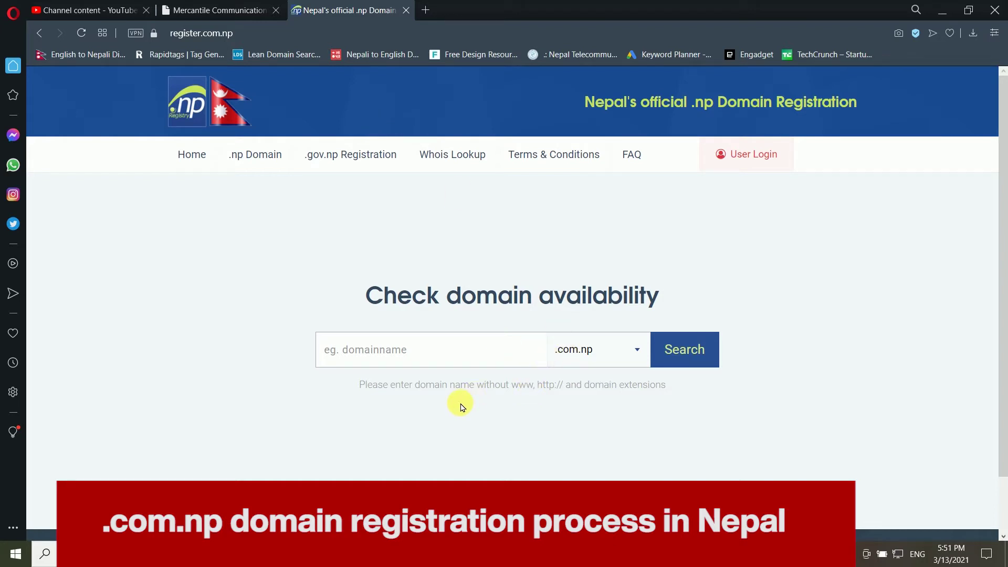
Step: Search for thekiranrai with the .com.np extension and start registering the available domain
left_click(376, 363)
type("the")
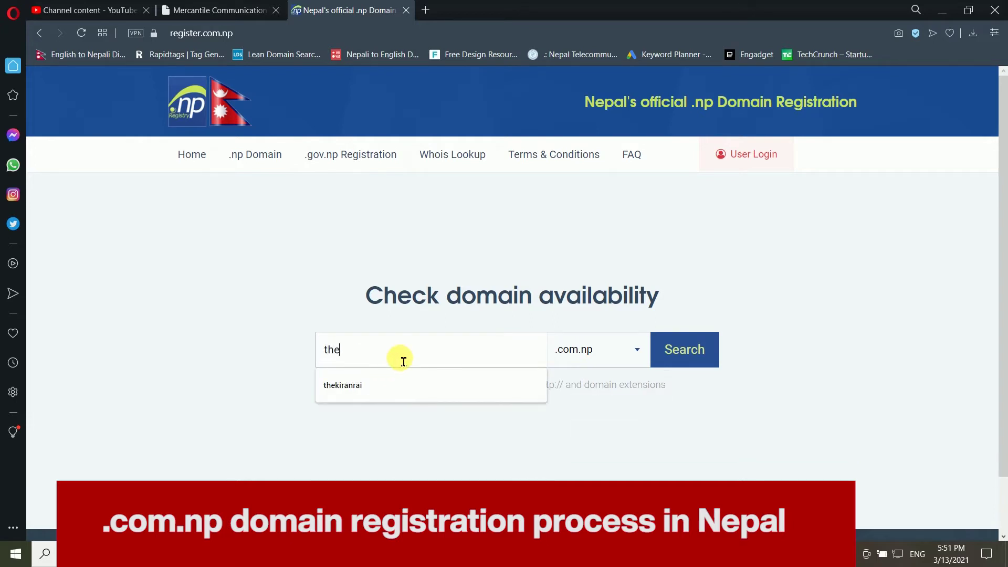
type("kiranrai")
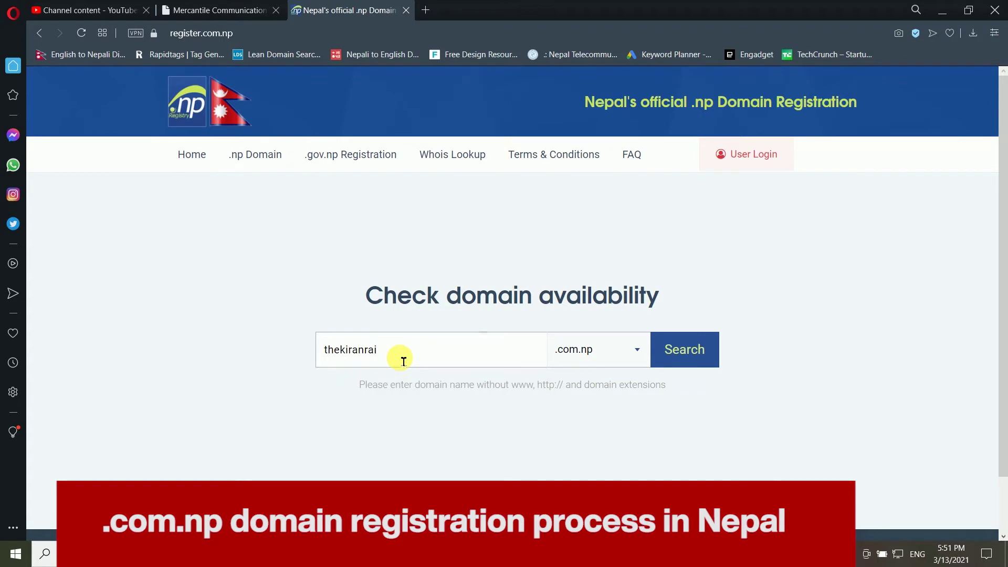
left_click(598, 349)
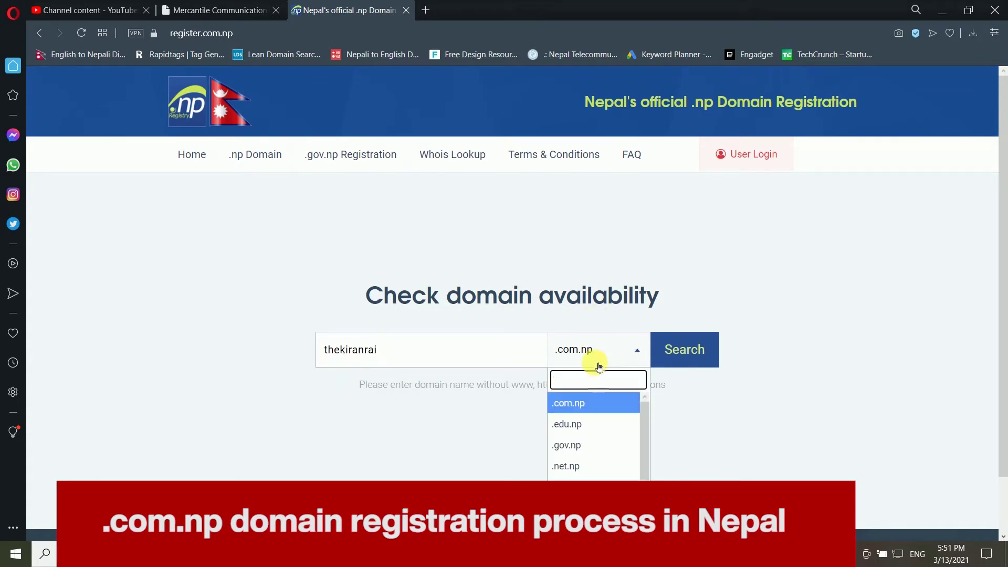
left_click_drag(645, 418, 636, 470)
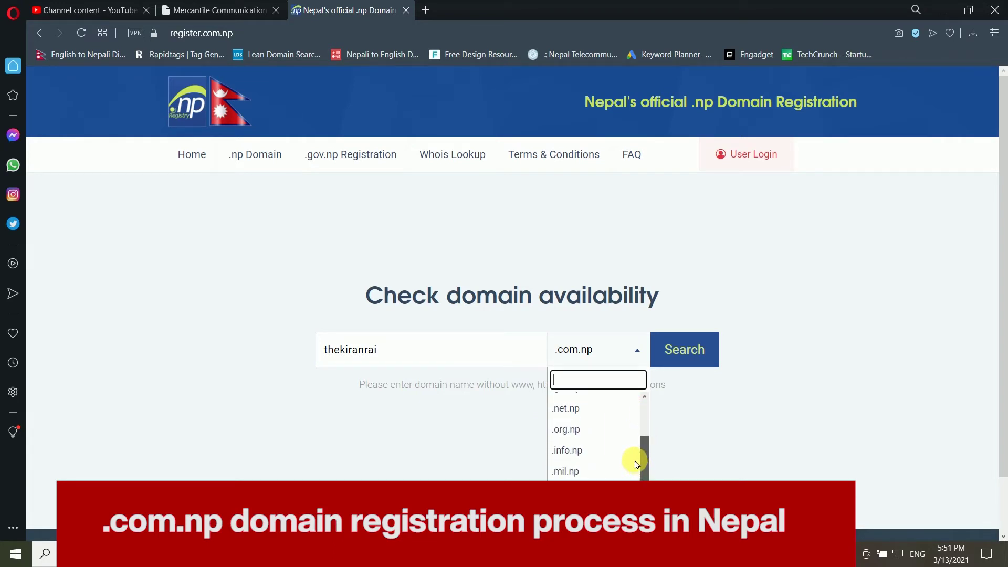
left_click_drag(637, 464, 646, 414)
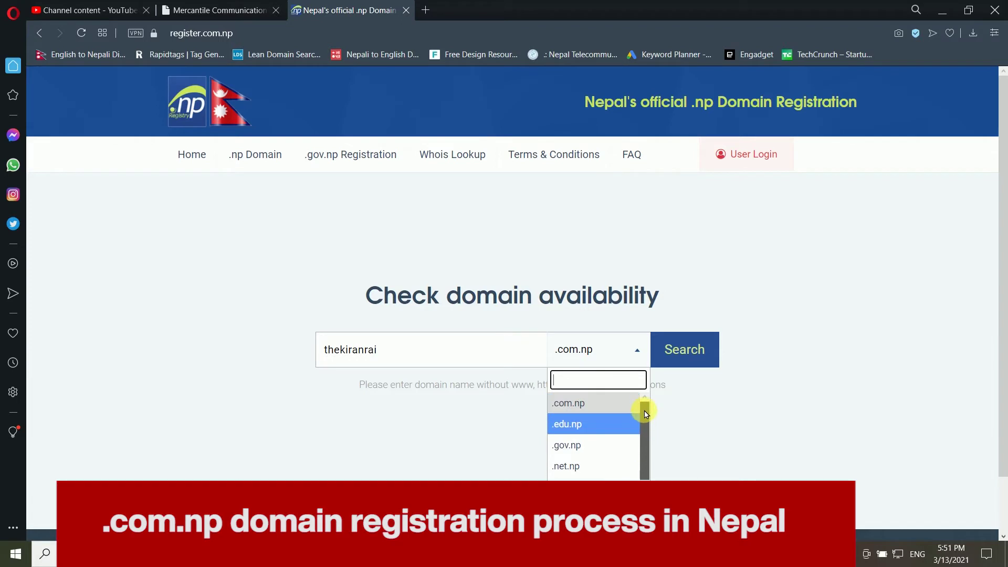
left_click_drag(649, 409, 646, 407)
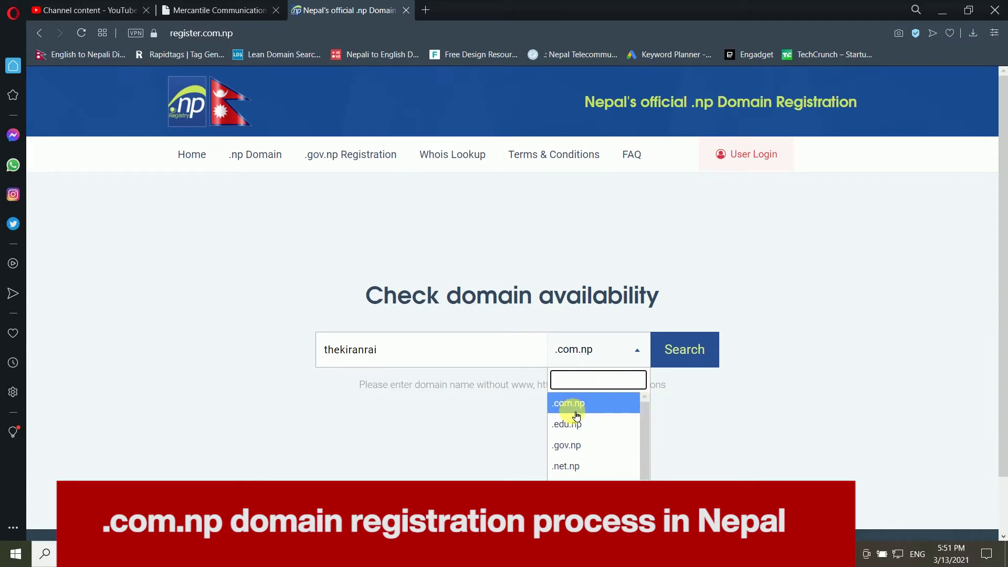
left_click(455, 415)
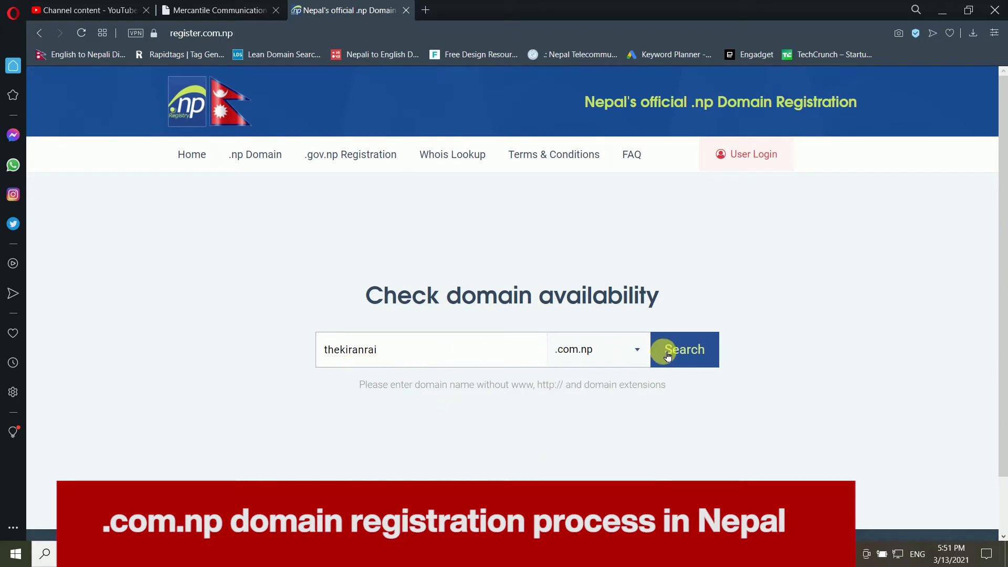
left_click(693, 355)
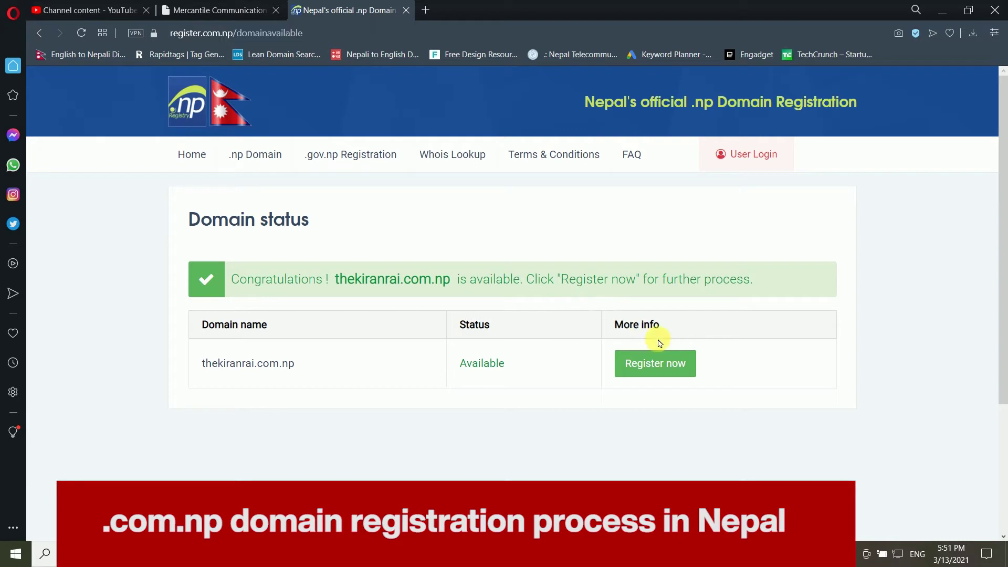
left_click(654, 364)
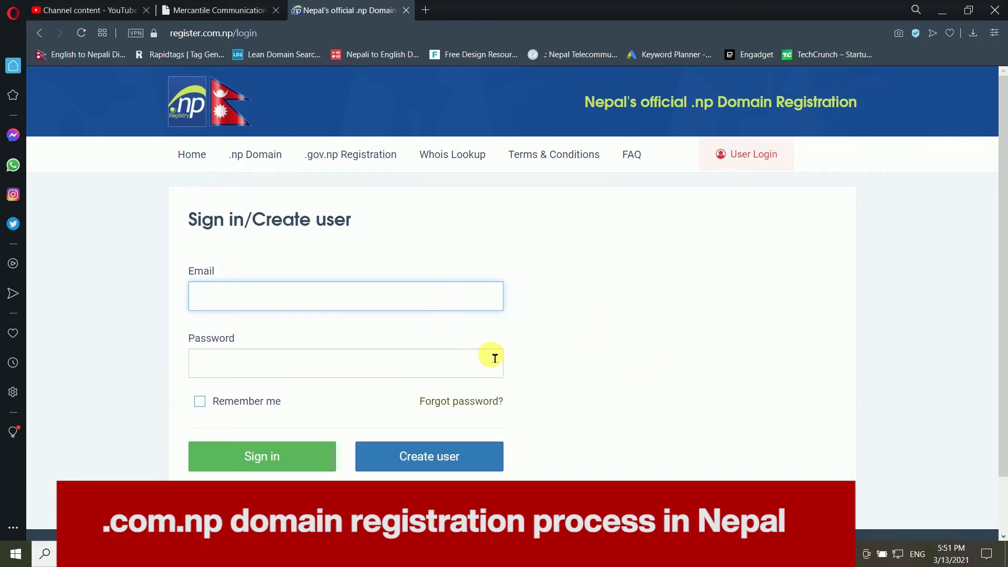
Step: Open Create user and enter the account holder's full name, leaving email and password empty
left_click(433, 457)
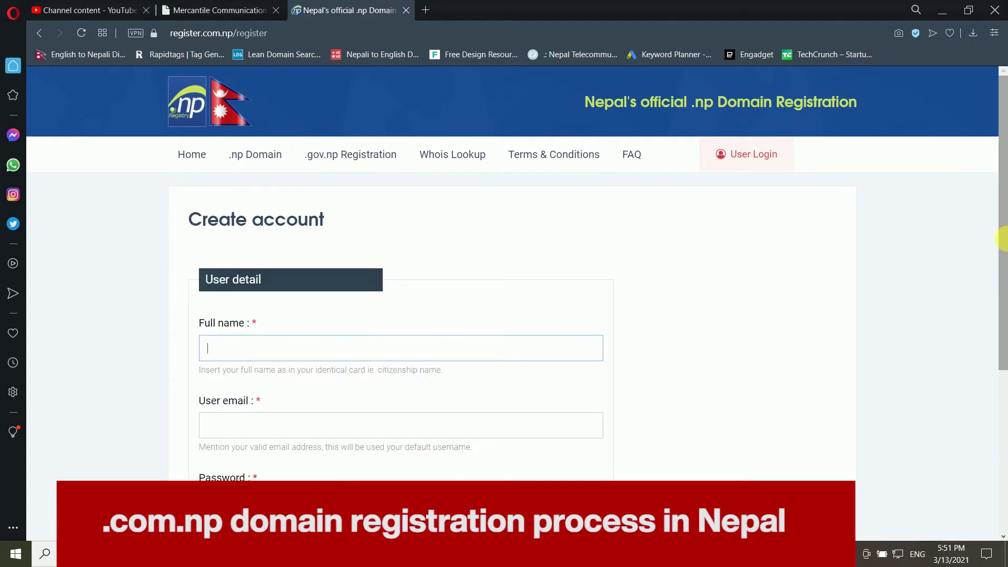
scroll(992, 328, "down", 3)
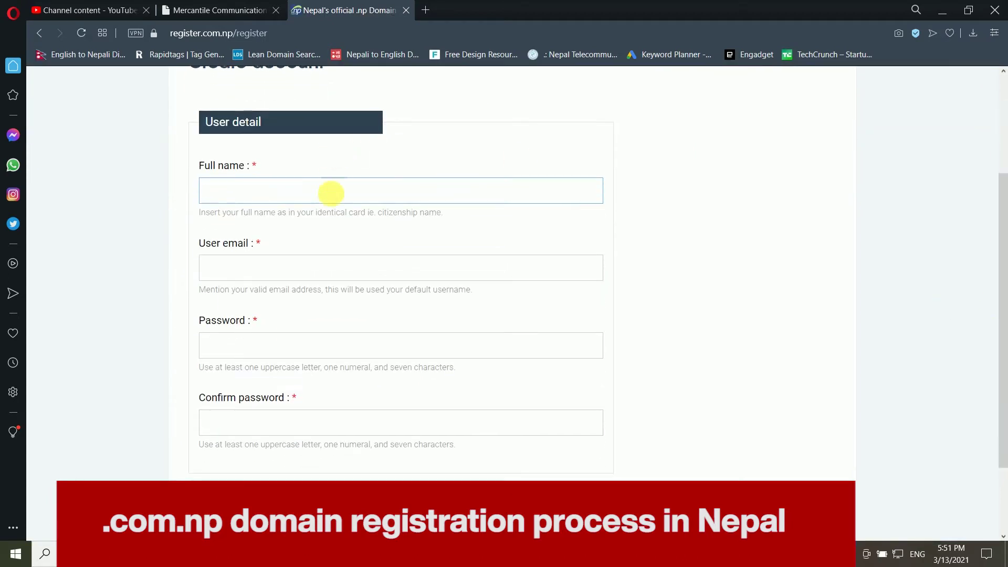
type("kiran rai")
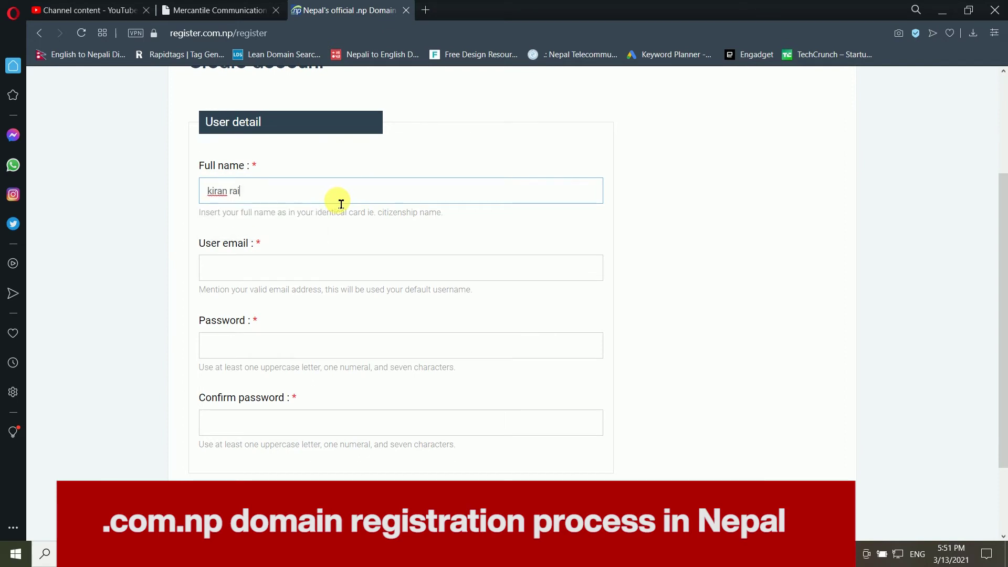
key("Tab")
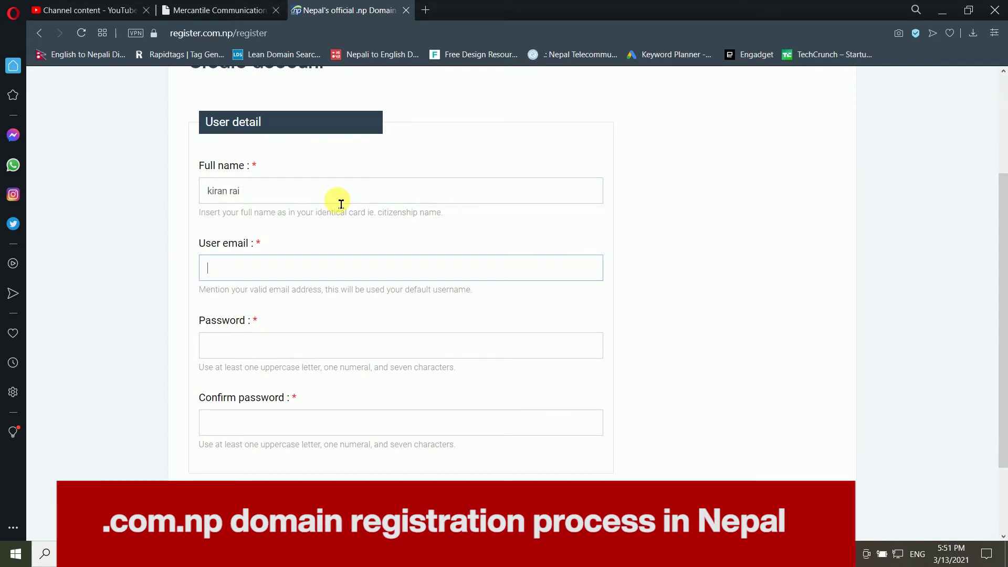
left_click(253, 348)
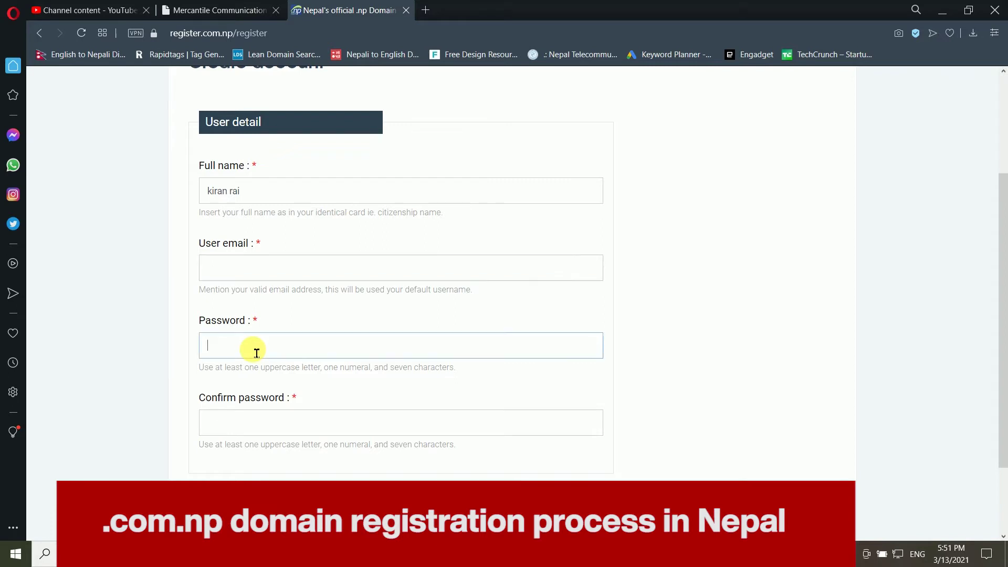
left_click(237, 433)
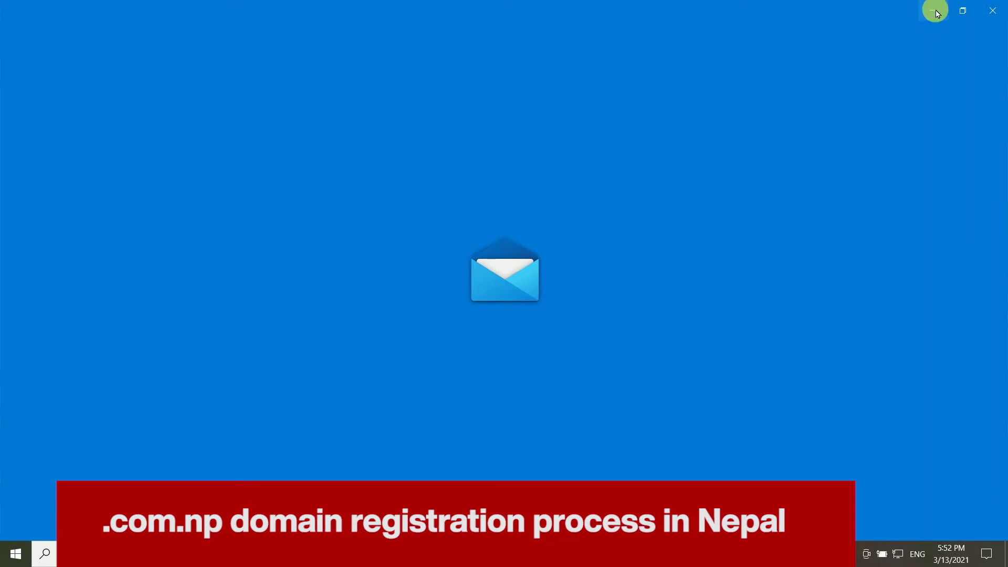
left_click(993, 16)
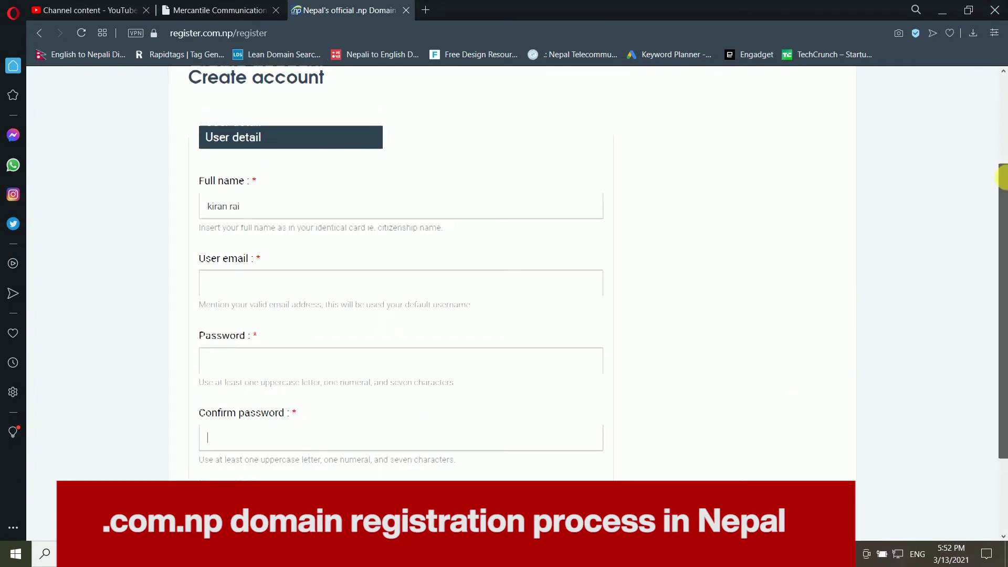
left_click(1002, 134)
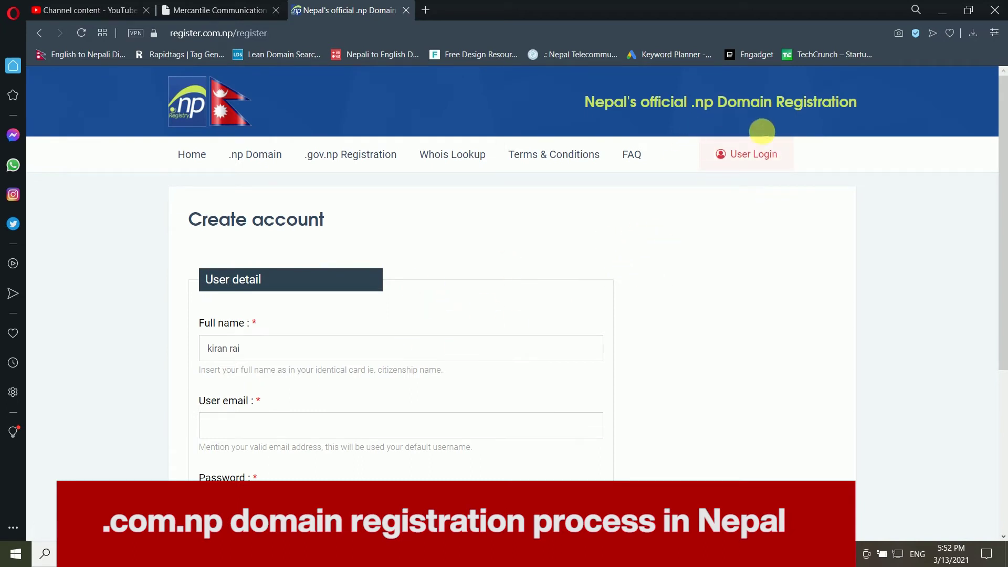
Step: Sign in through User Login with the saved account email and the password
left_click(748, 156)
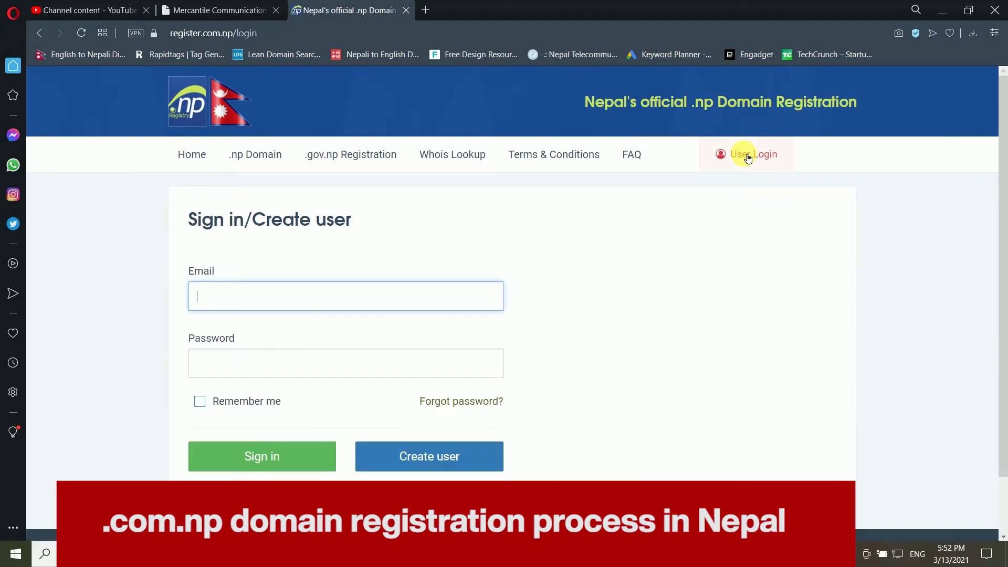
left_click(259, 296)
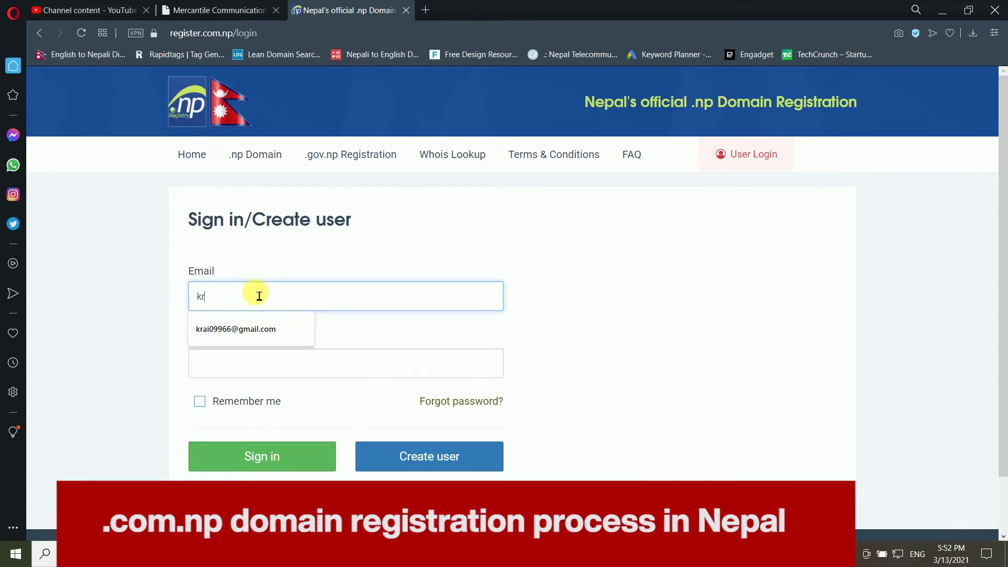
left_click(252, 329)
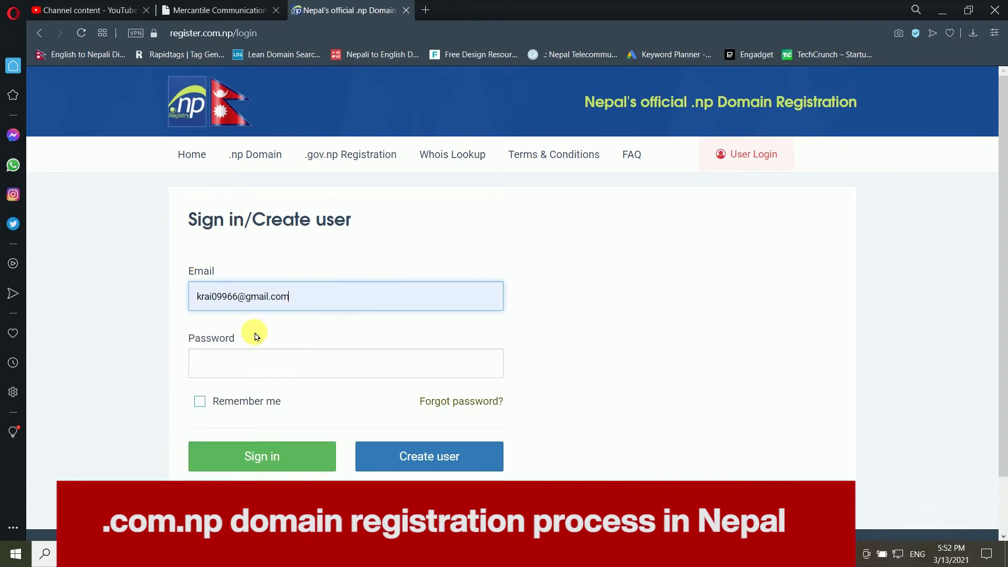
left_click(259, 369)
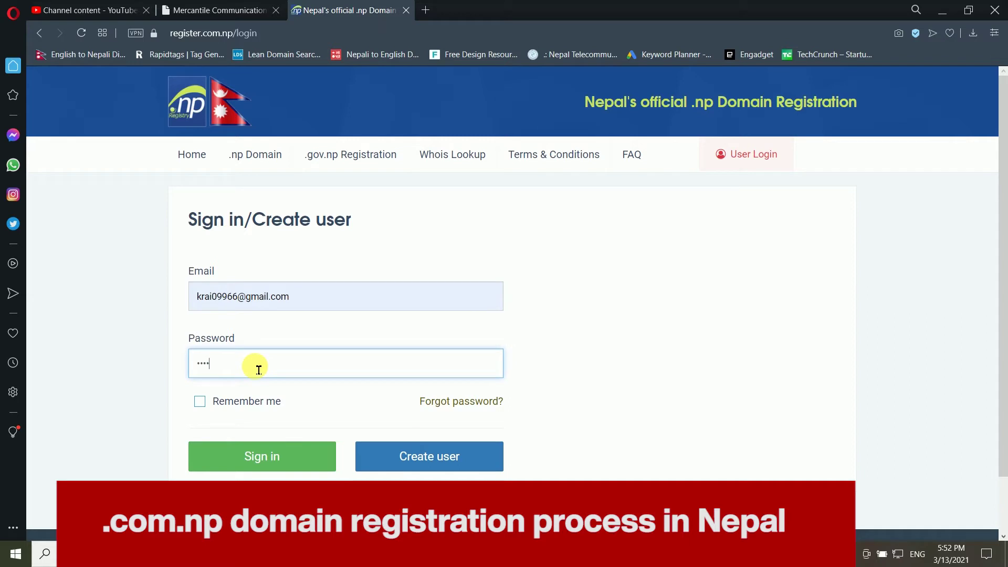
key("Return")
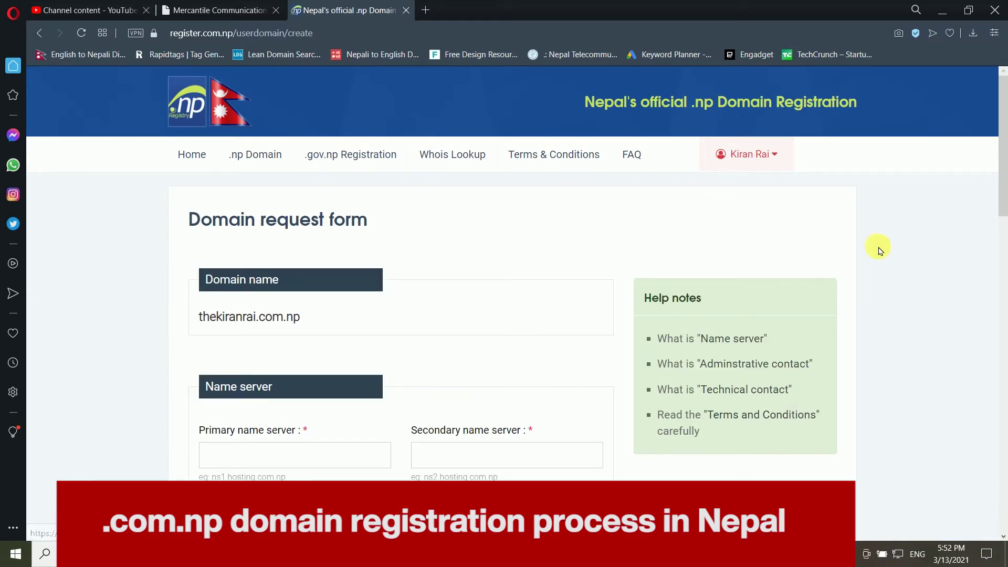
Step: Browse the .np Domain menu, then go to the Dashboard from the account menu
mouse_move(1001, 178)
left_mouse_down()
mouse_move(997, 312)
mouse_move(967, 400)
mouse_move(996, 160)
left_mouse_up()
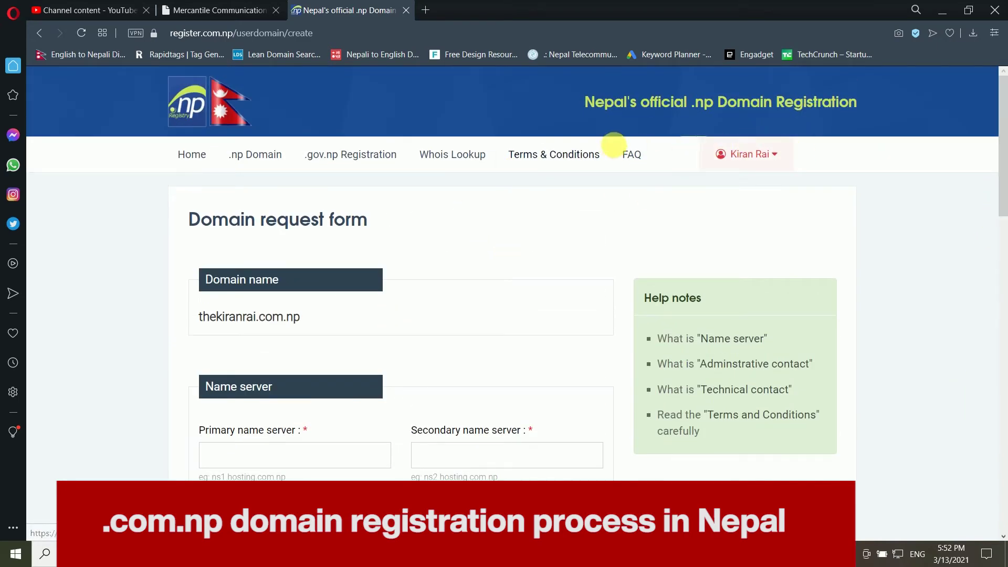
left_click(257, 154)
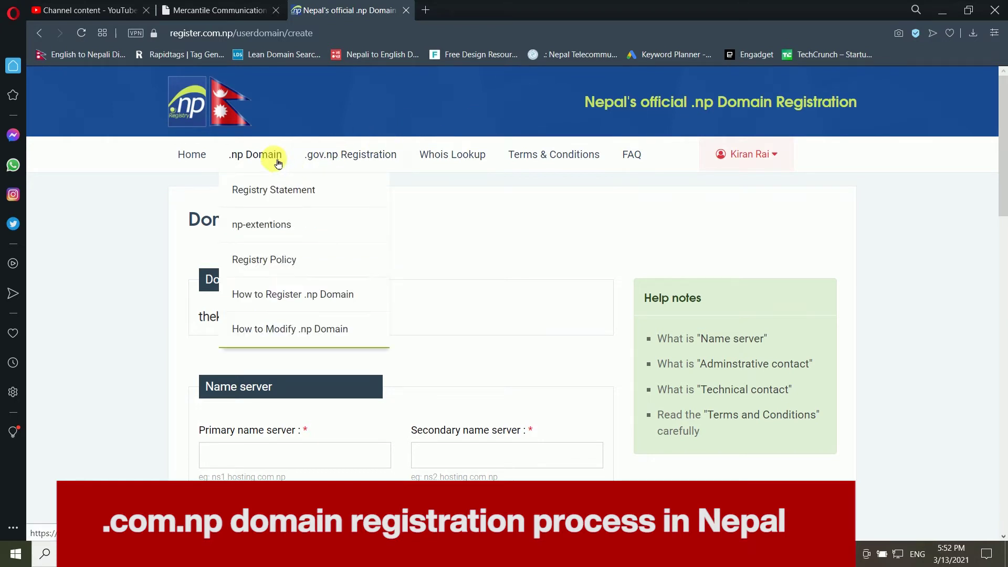
scroll(325, 233, "down", 1)
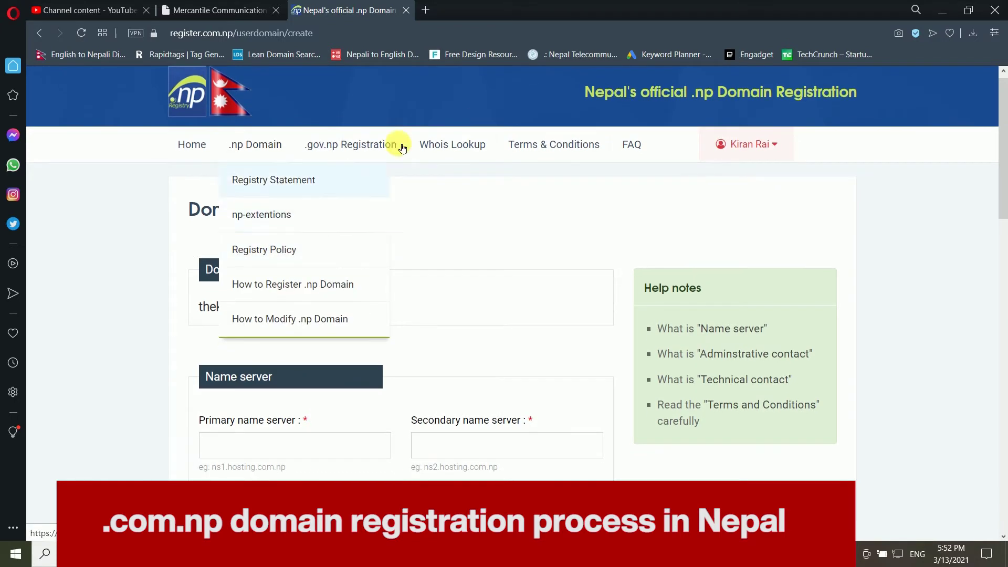
left_click(279, 148)
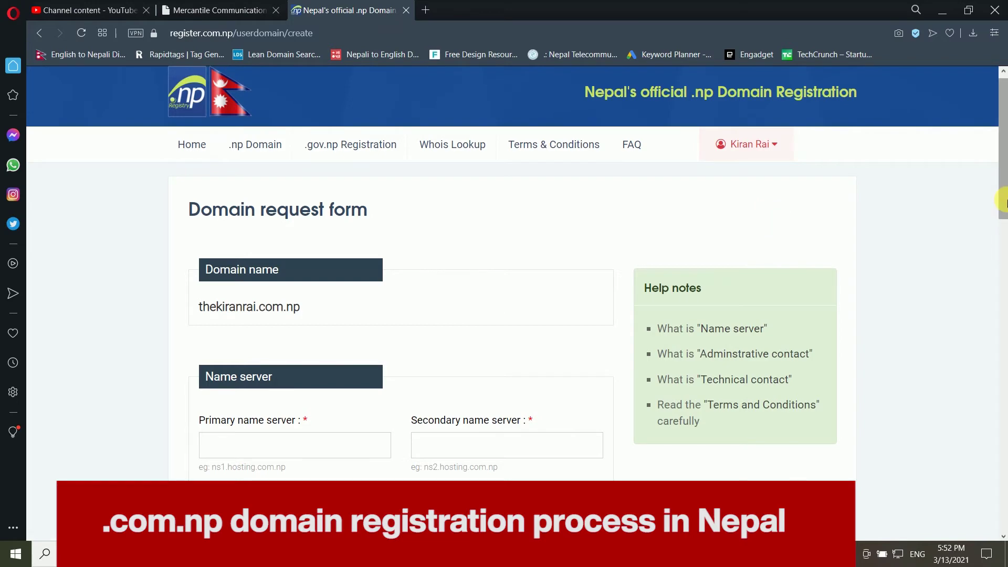
scroll(1000, 247, "down", 5)
scroll(999, 226, "up", 6)
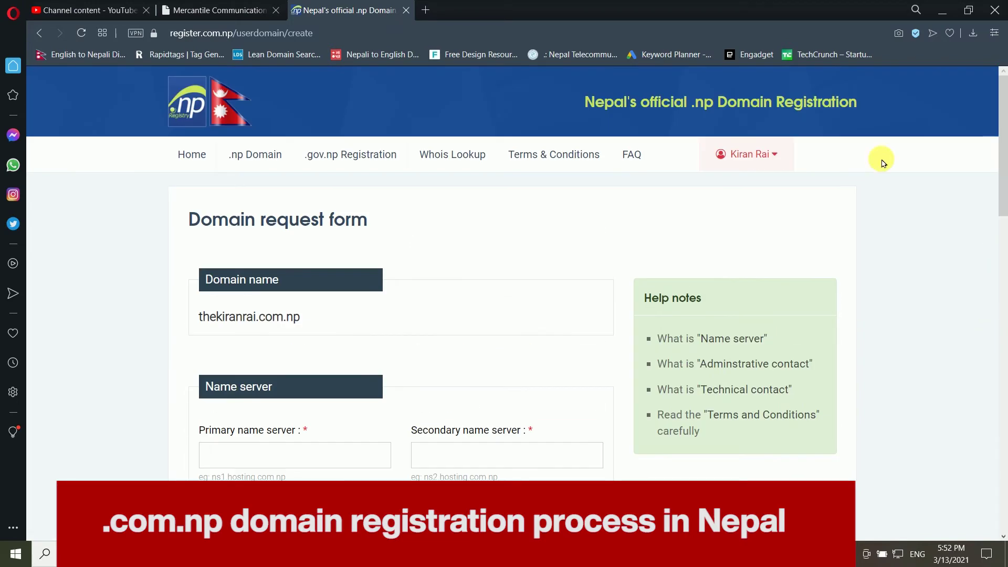
left_click(760, 159)
left_click(748, 199)
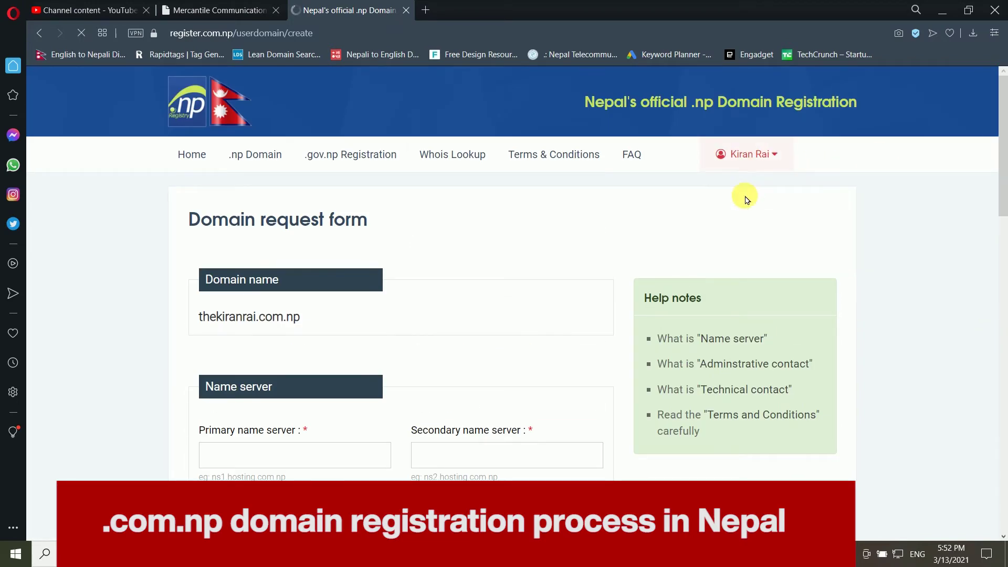
scroll(1002, 173, "down", 1)
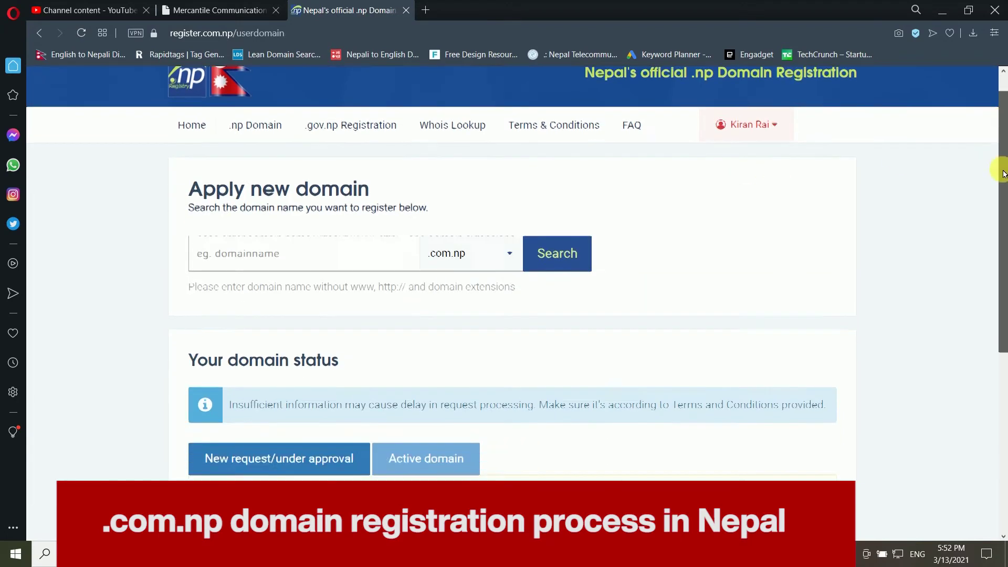
Step: Check the rejected superkiran.com.np entry, then return to the domain name search box
scroll(999, 210, "down", 4)
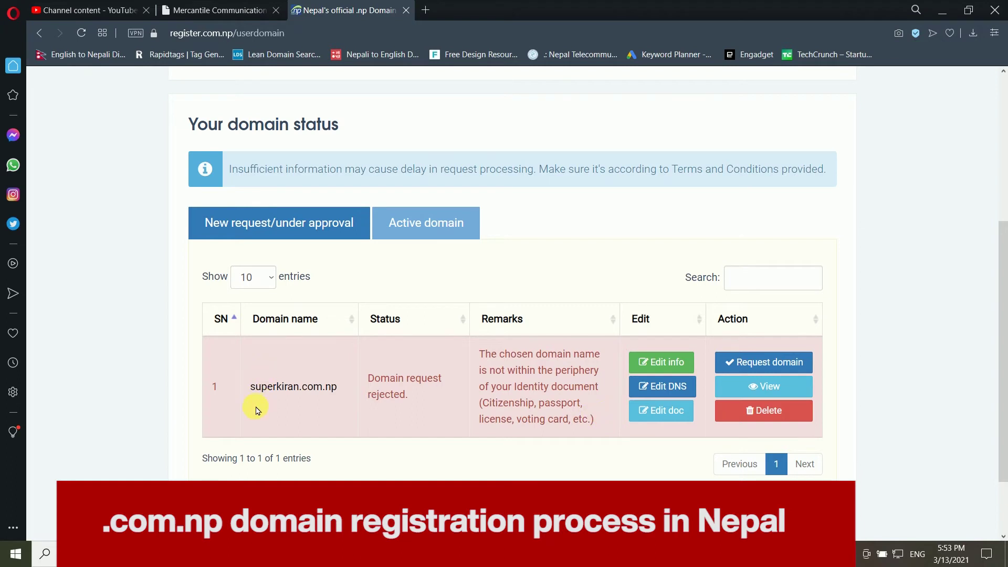
left_click_drag(248, 391, 345, 394)
left_click(342, 392)
scroll(1003, 330, "up", 5)
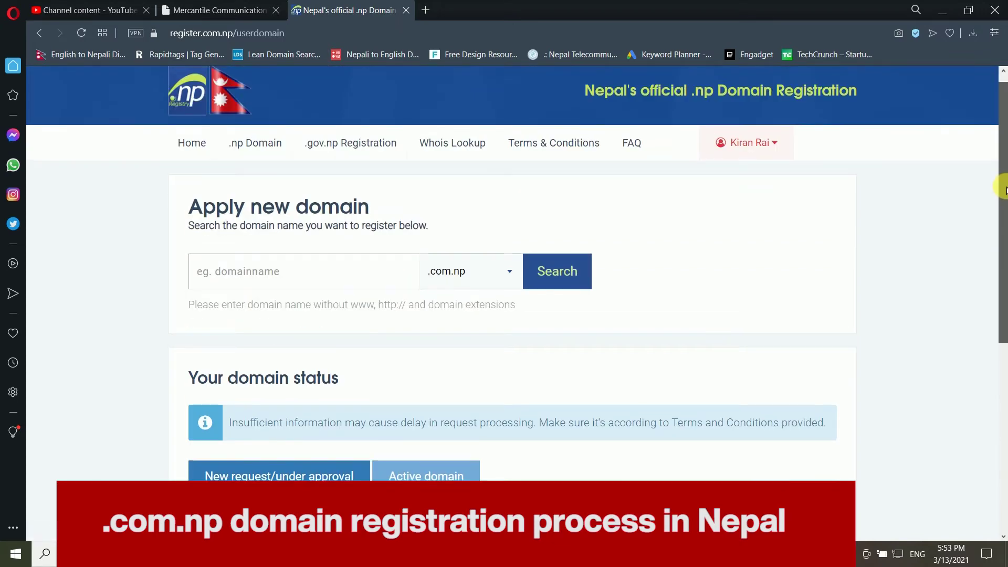
left_click(359, 274)
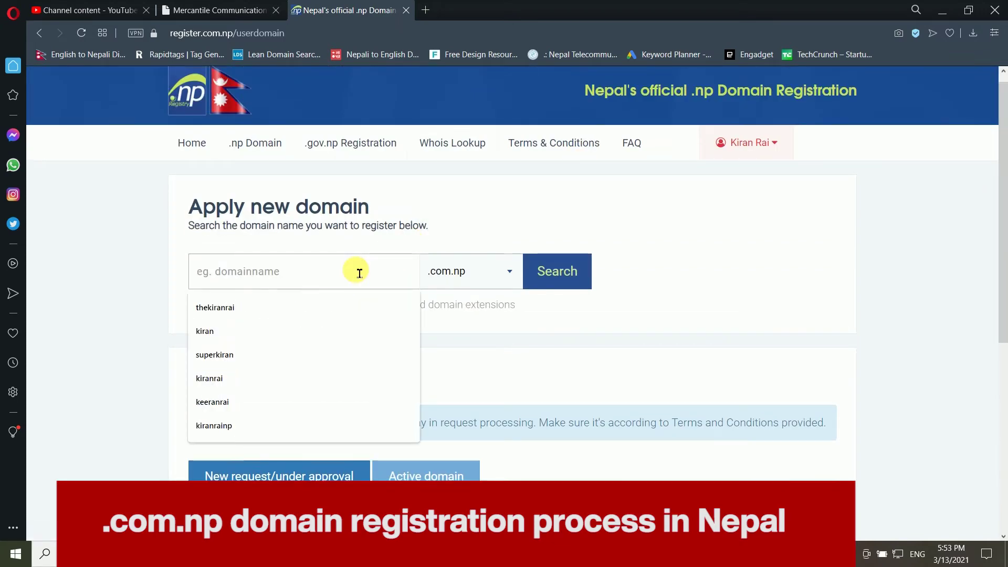
Step: Enter thekiranrai in the domain box and run the .com.np availability search
type("thekiranrai")
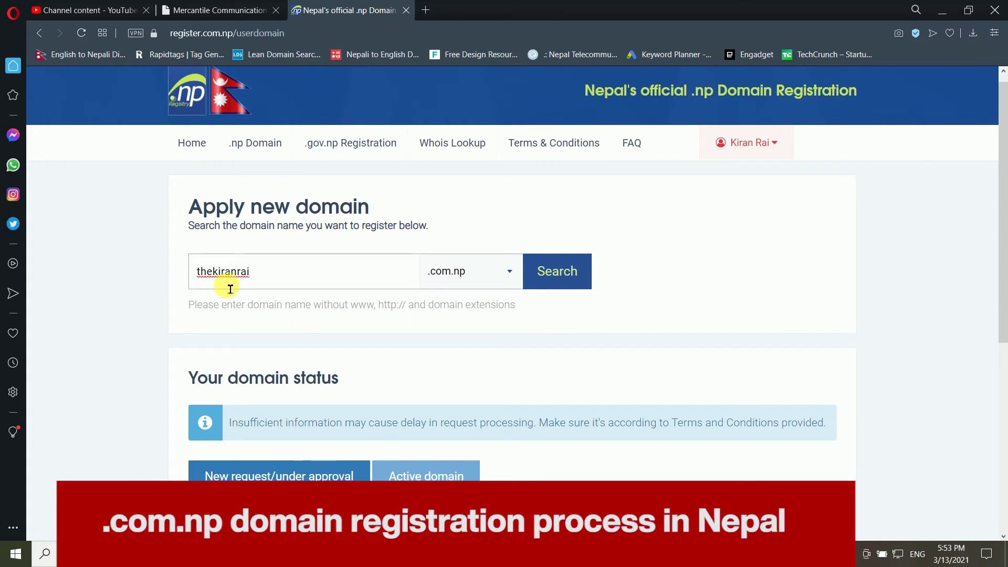
left_click_drag(264, 282, 58, 279)
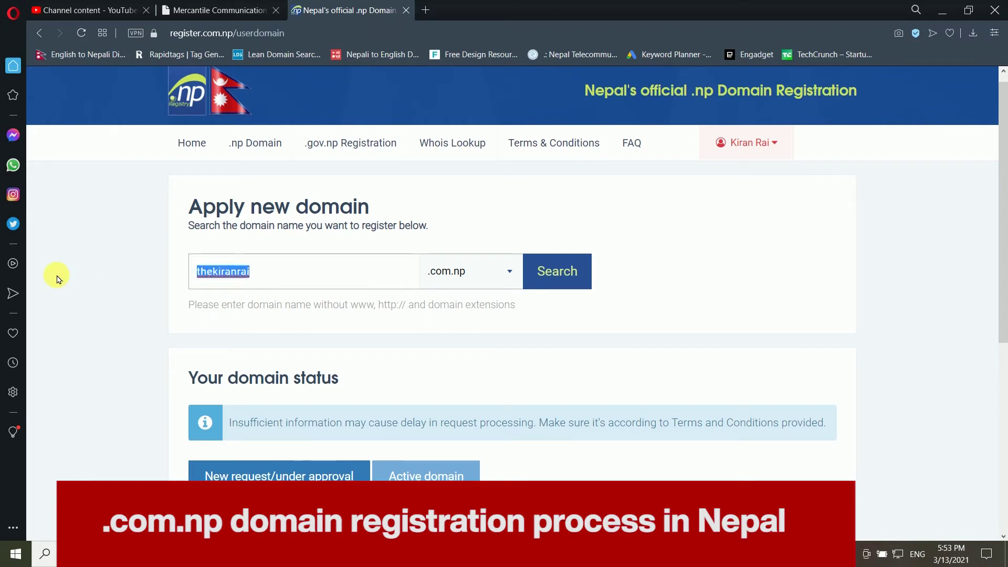
type("kiranrai")
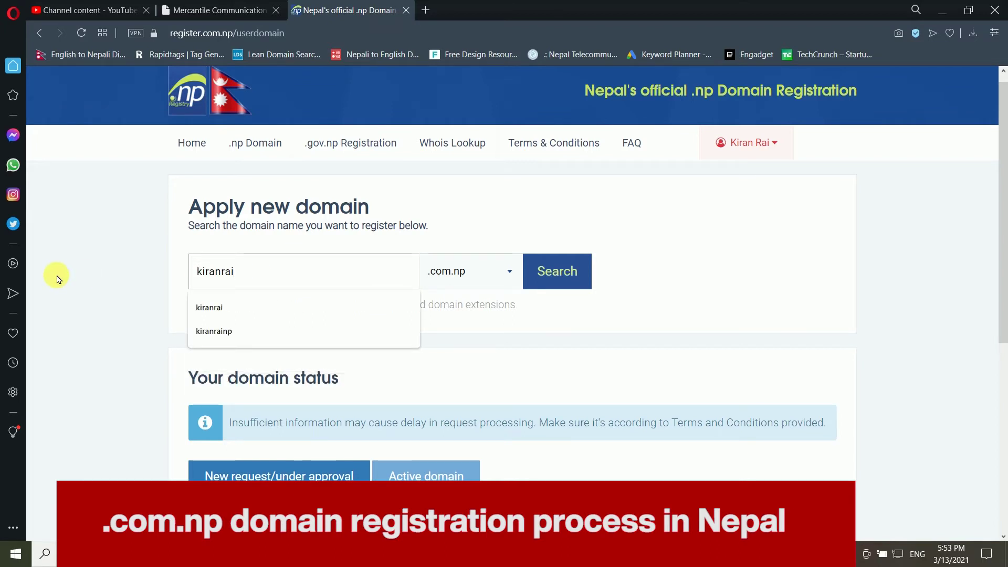
key("ctrl+a")
type("the")
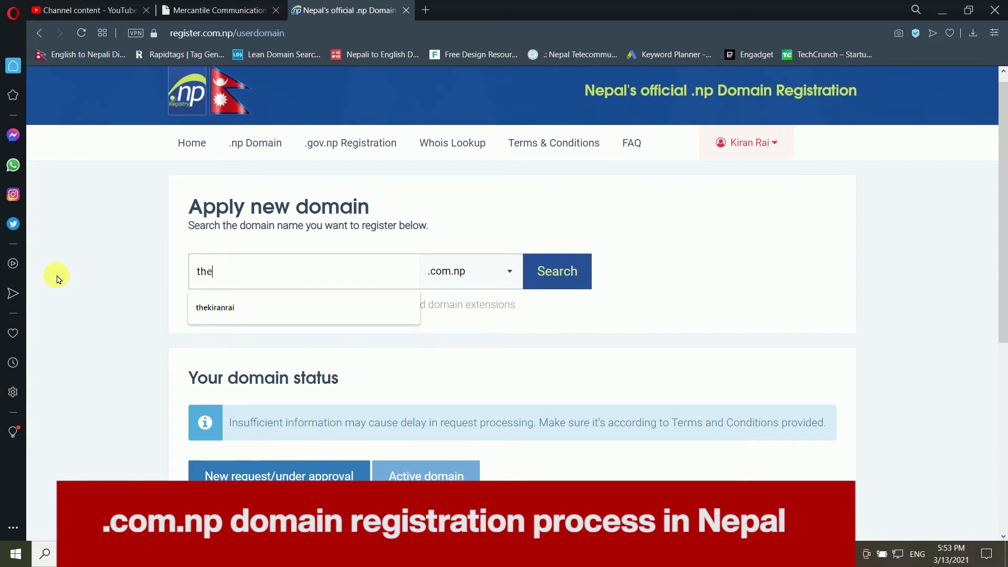
type("kiranrai")
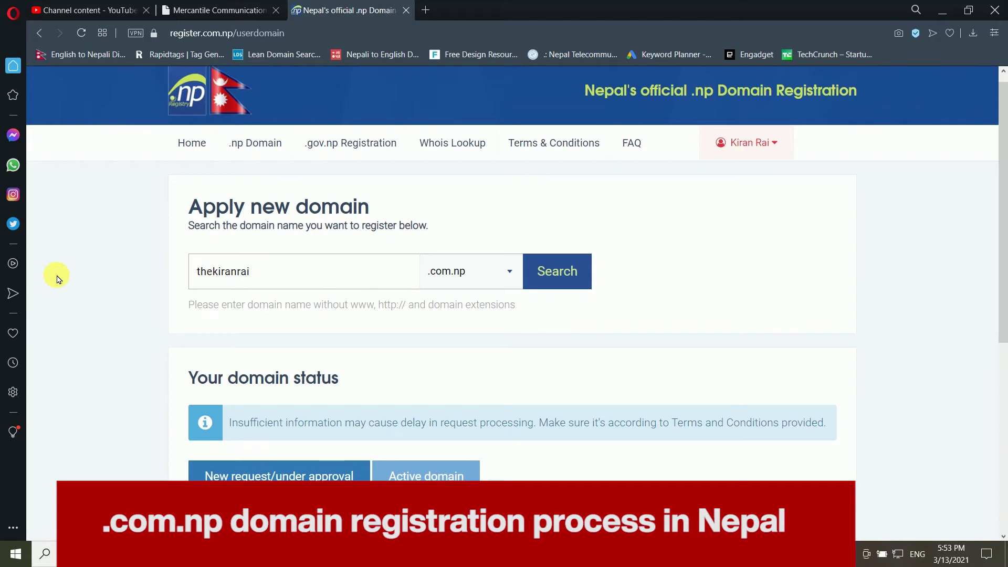
left_click(556, 275)
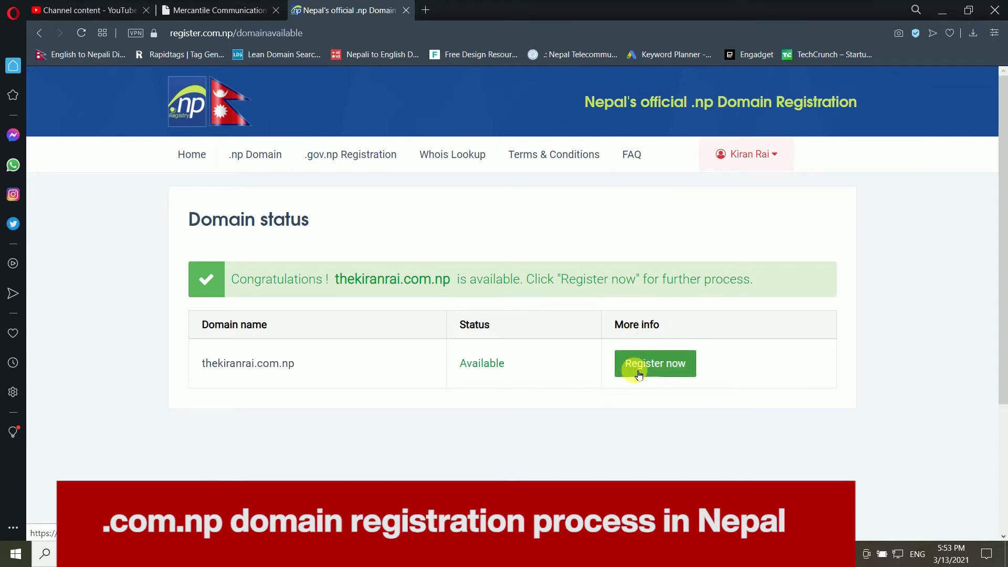
Step: Start registering thekiranrai.com.np, scroll to the name server fields, and open a new tab
left_click(665, 377)
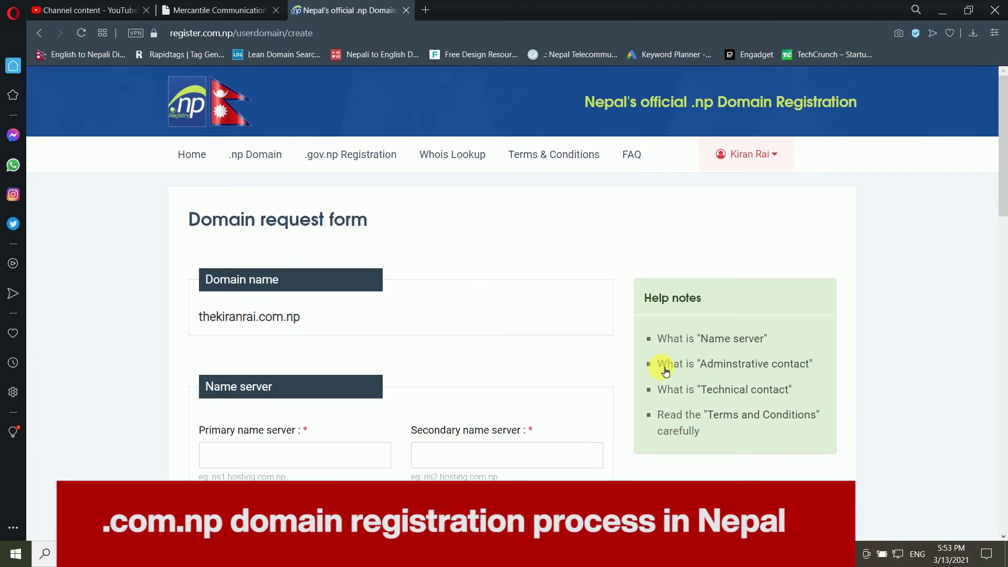
left_click_drag(1001, 195, 1001, 258)
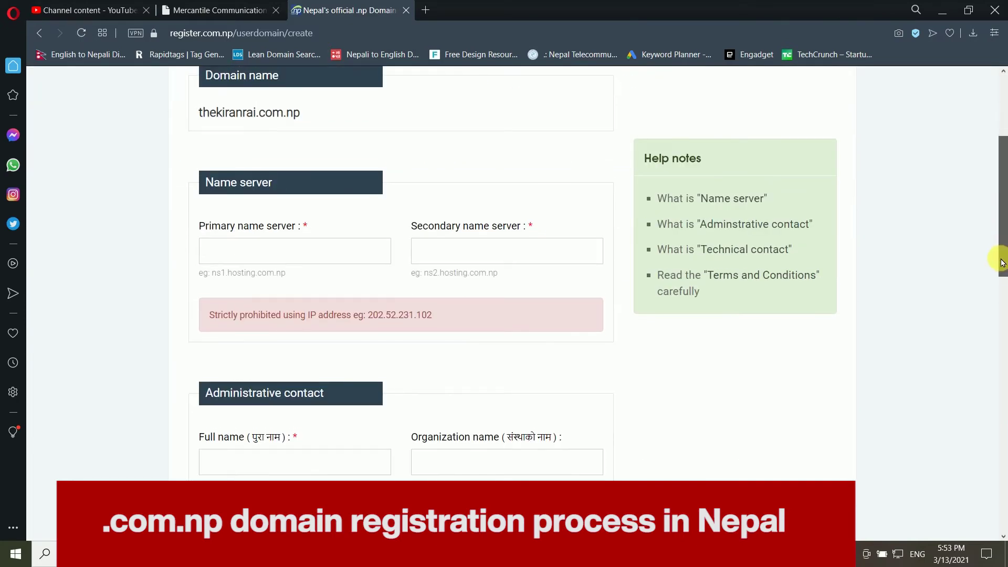
left_click(313, 262)
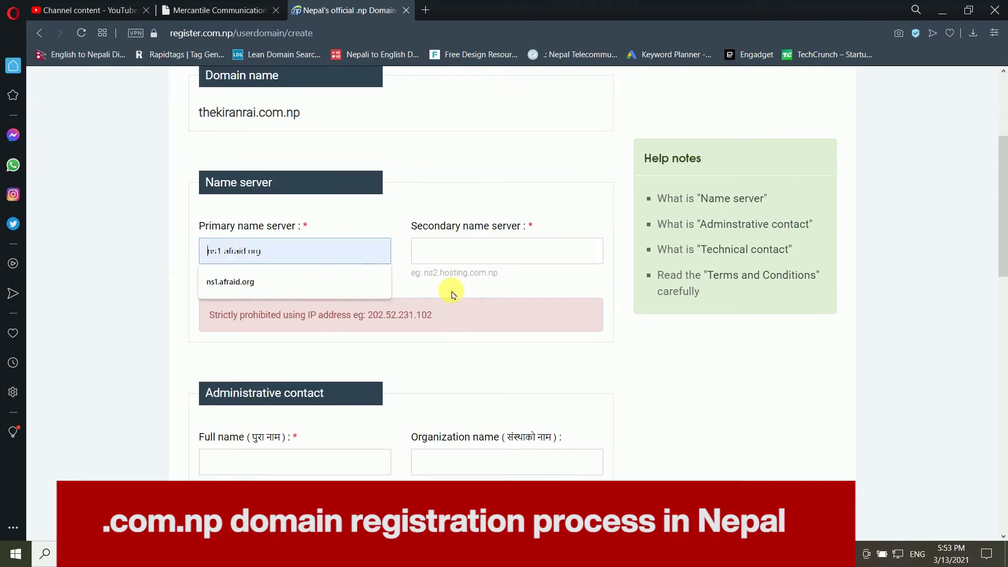
left_click(522, 334)
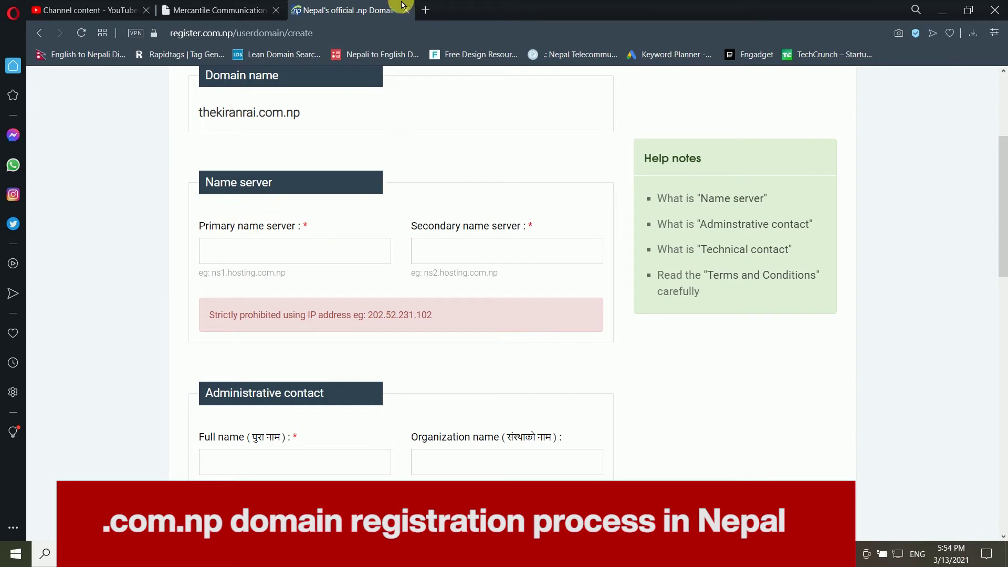
left_click(433, 8)
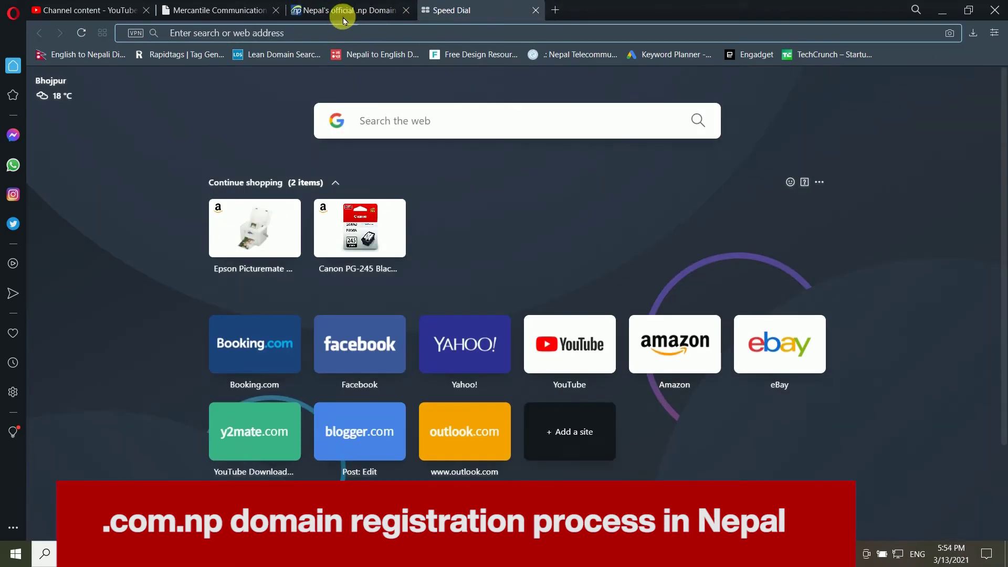
Step: Load the freedns.afraid.org subdomains page in the new tab
left_click(344, 18)
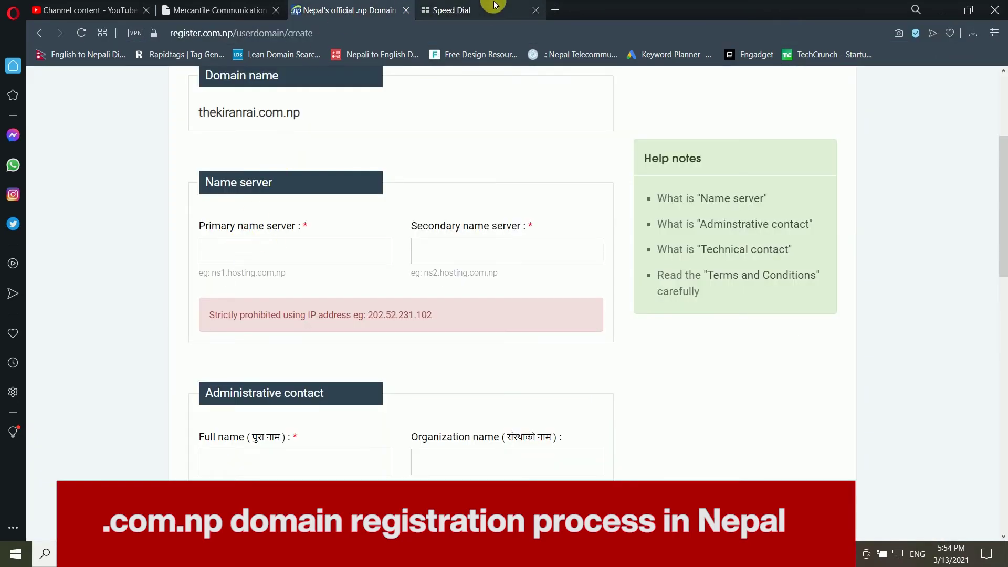
left_click(483, 11)
left_click(487, 36)
type("freedns.afraid.org/subdomain/")
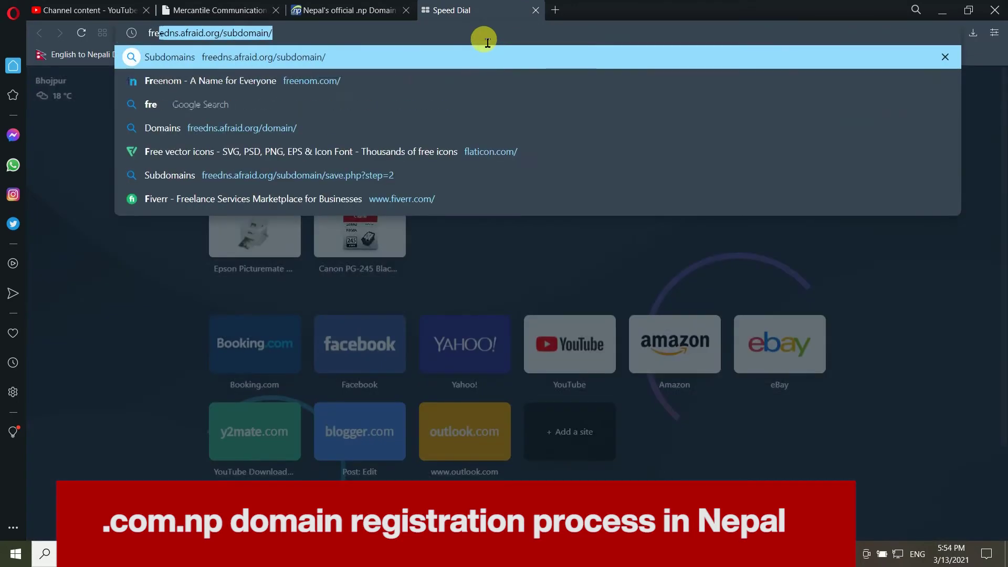
key("Return")
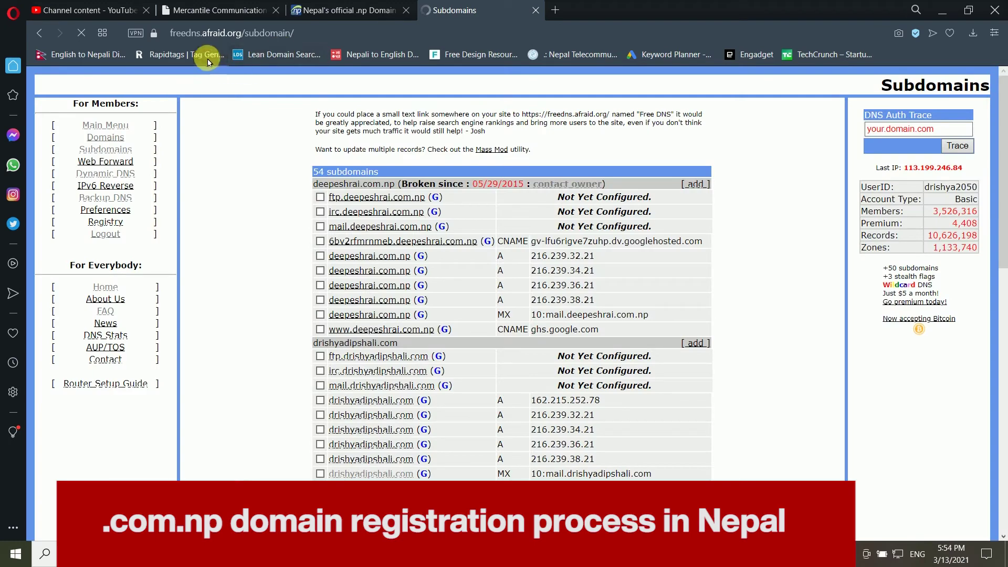
Step: Open dns.he.net in another tab, then go back to the registration form
left_click(559, 5)
type("d")
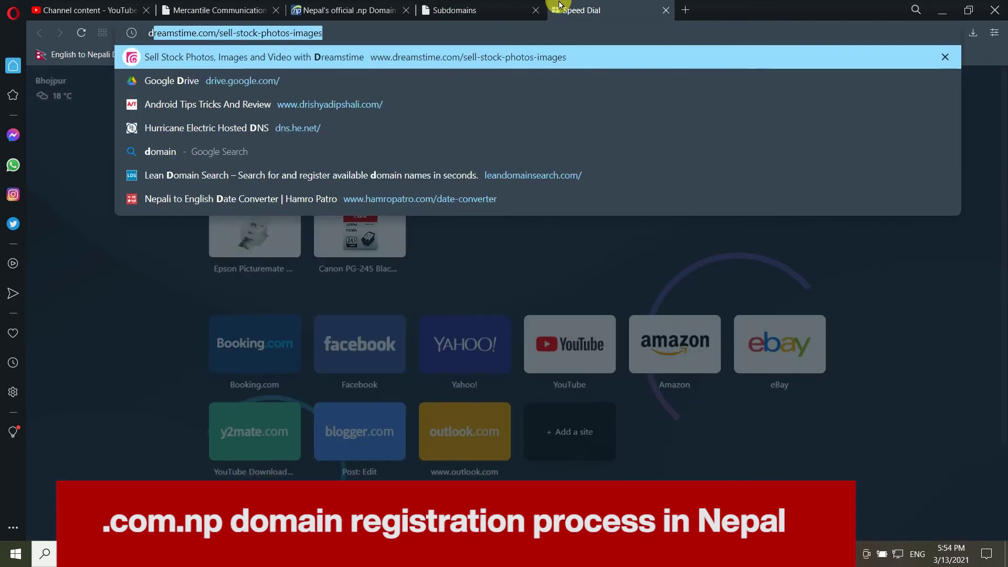
type("ns")
key("Return")
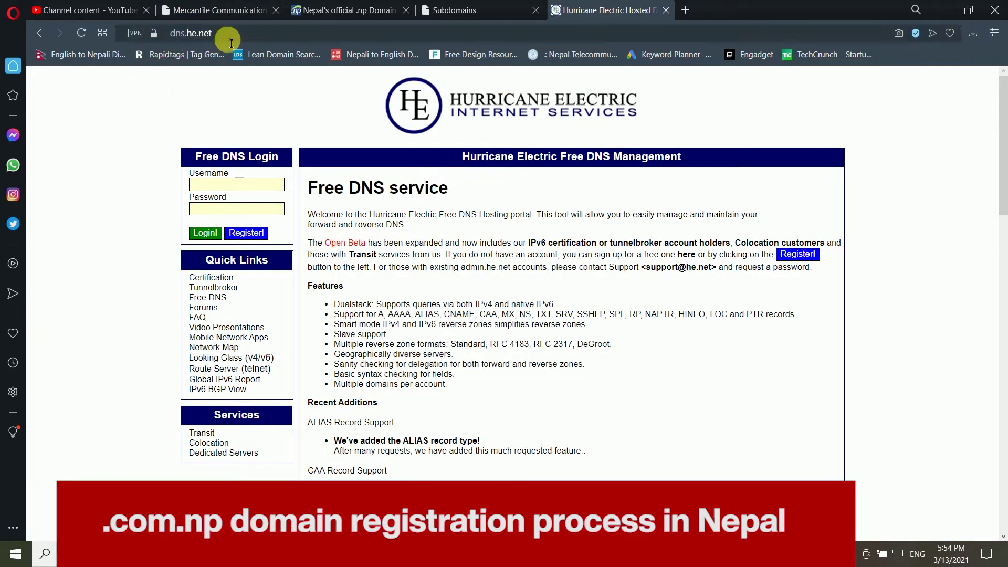
left_click(478, 8)
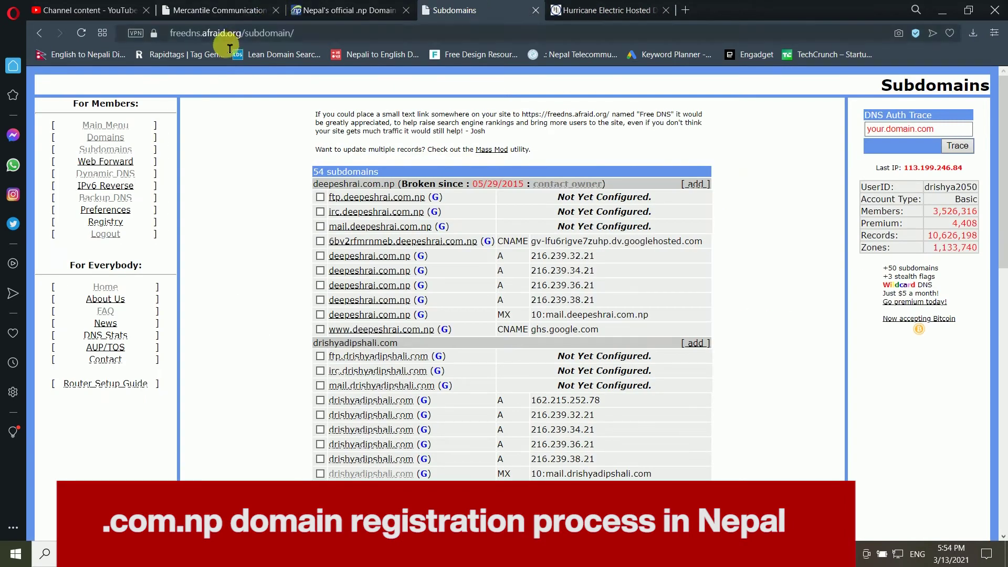
left_click(348, 6)
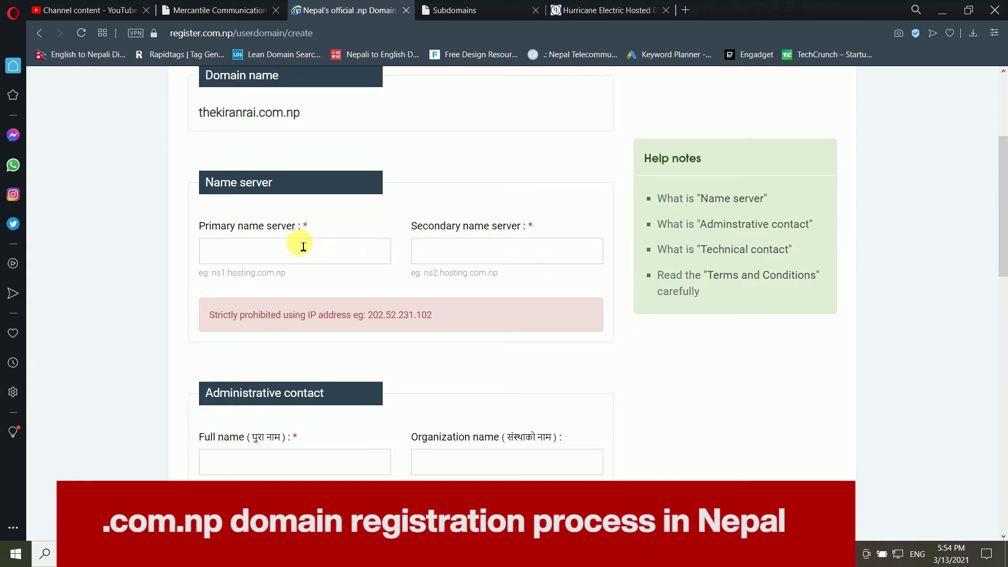
Step: Autofill the primary name server with ns1.afraid.org and the secondary with ns2.afraid.org
left_click(315, 258)
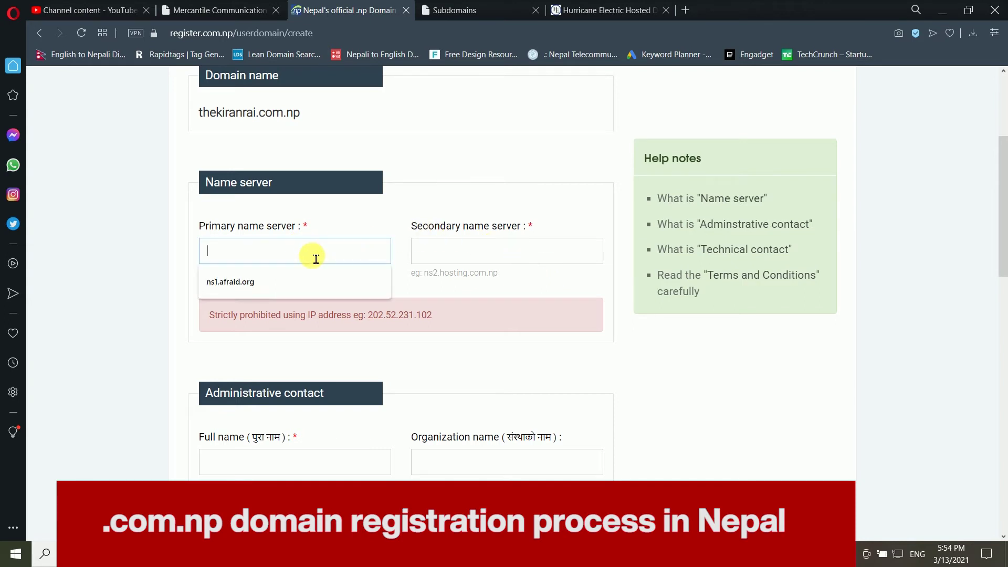
left_click(268, 287)
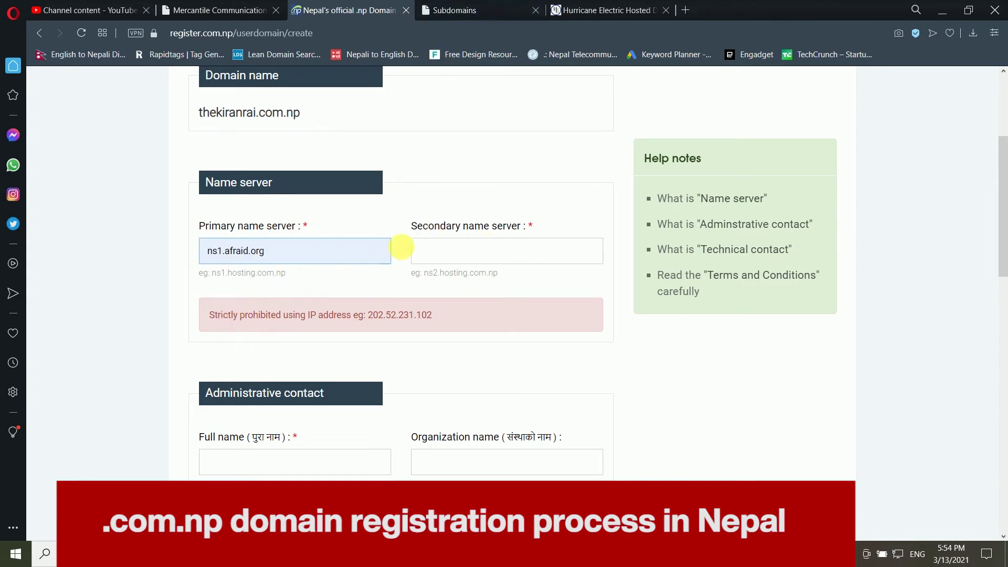
left_click(451, 254)
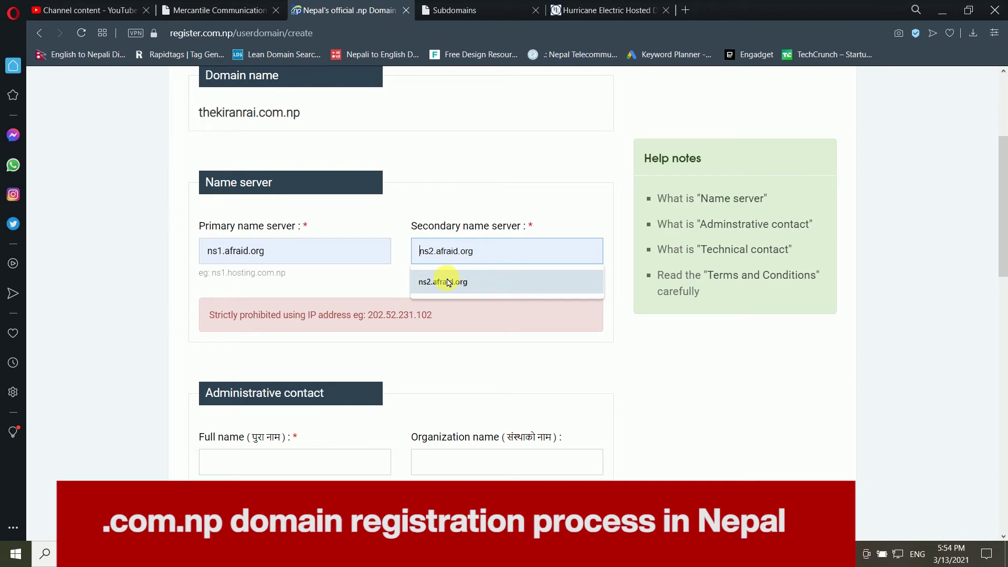
left_click(448, 283)
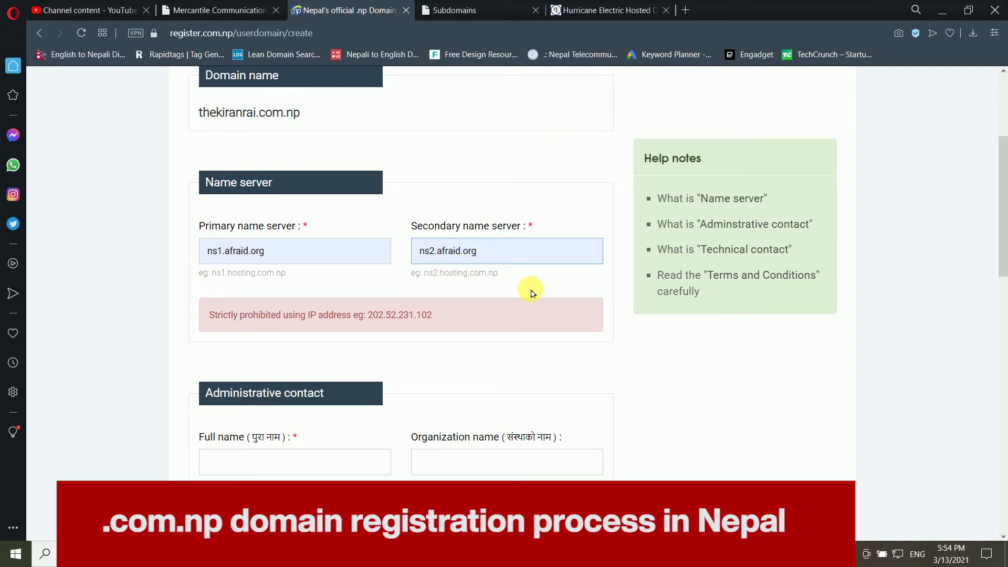
left_click_drag(1002, 210, 1002, 244)
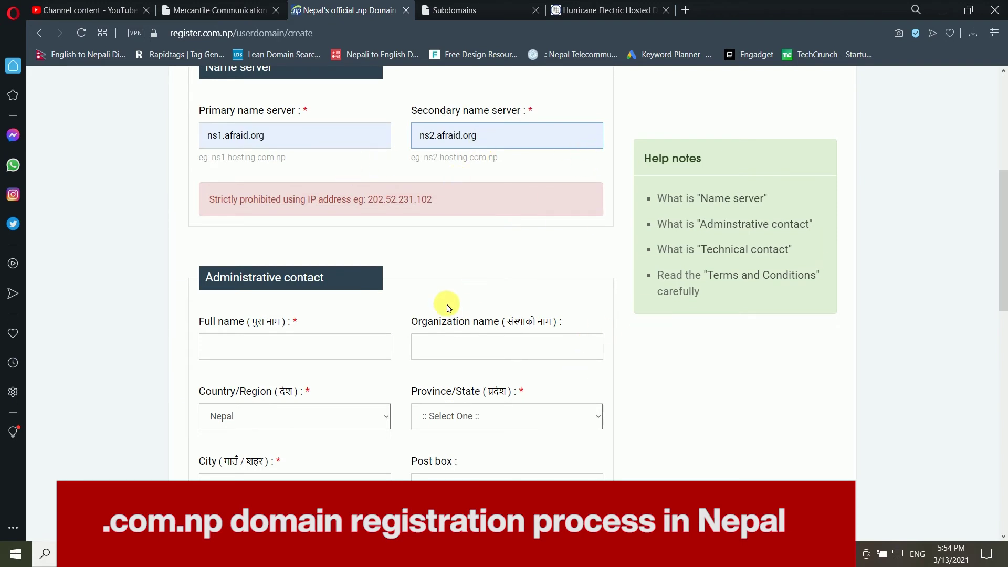
Step: Fill the administrative contact's full name, keep Nepal as country, and choose Province 1
left_click(355, 350)
left_click(299, 376)
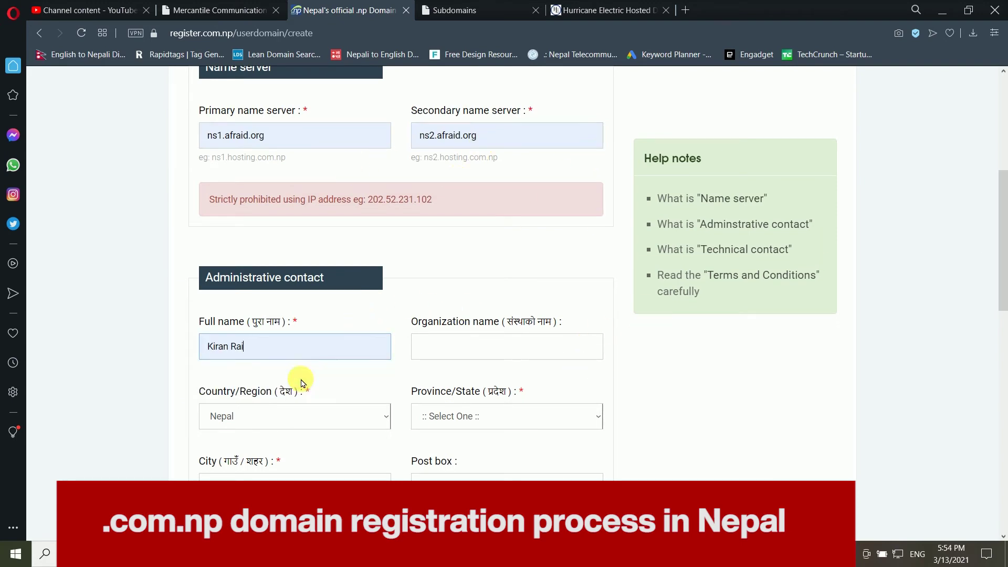
left_click(450, 354)
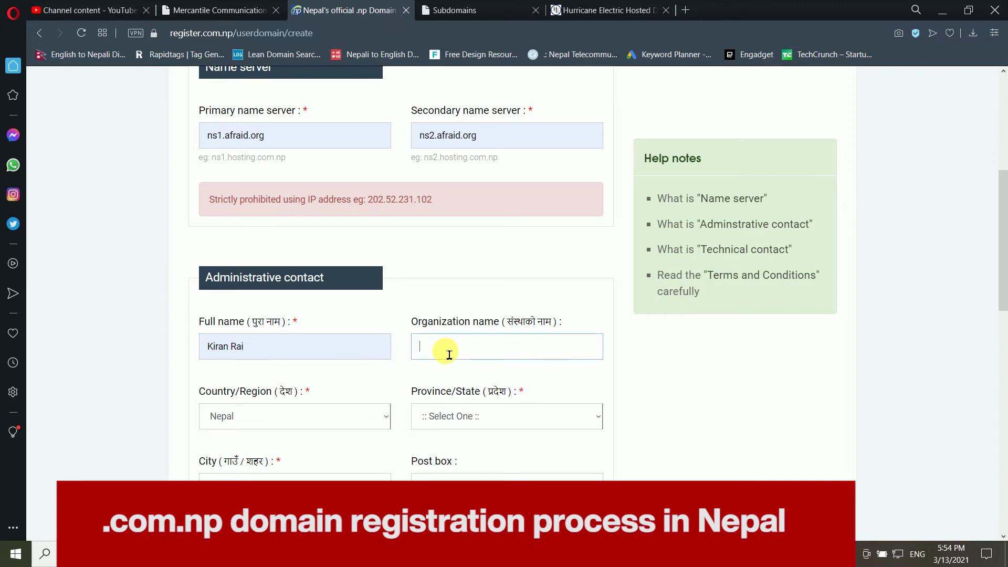
left_click(329, 419)
left_click(329, 419)
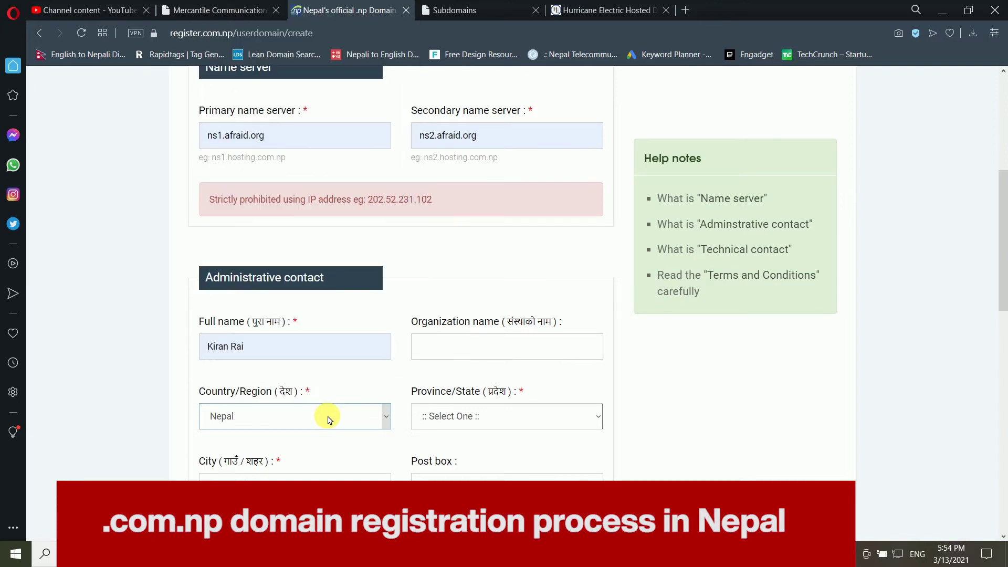
left_click_drag(1002, 256, 1002, 312)
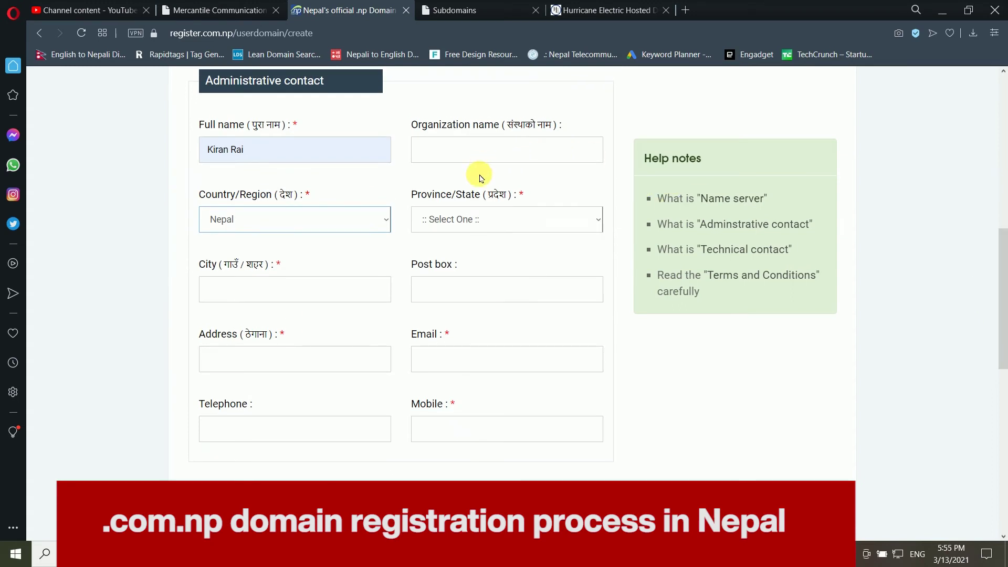
left_click(496, 217)
left_click(466, 261)
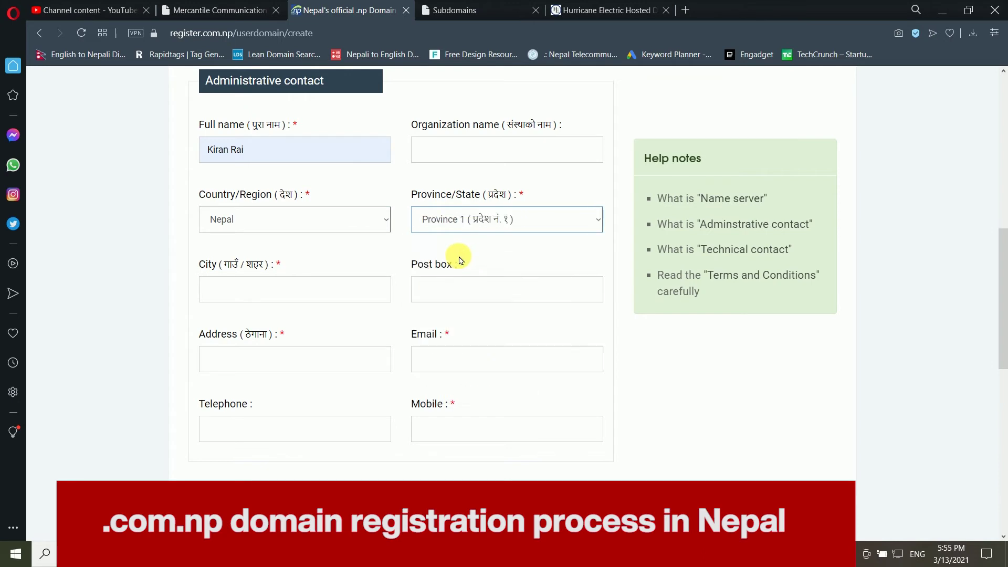
Step: Autofill the contact's city, post box, address, e-mail and mobile number
left_click(349, 285)
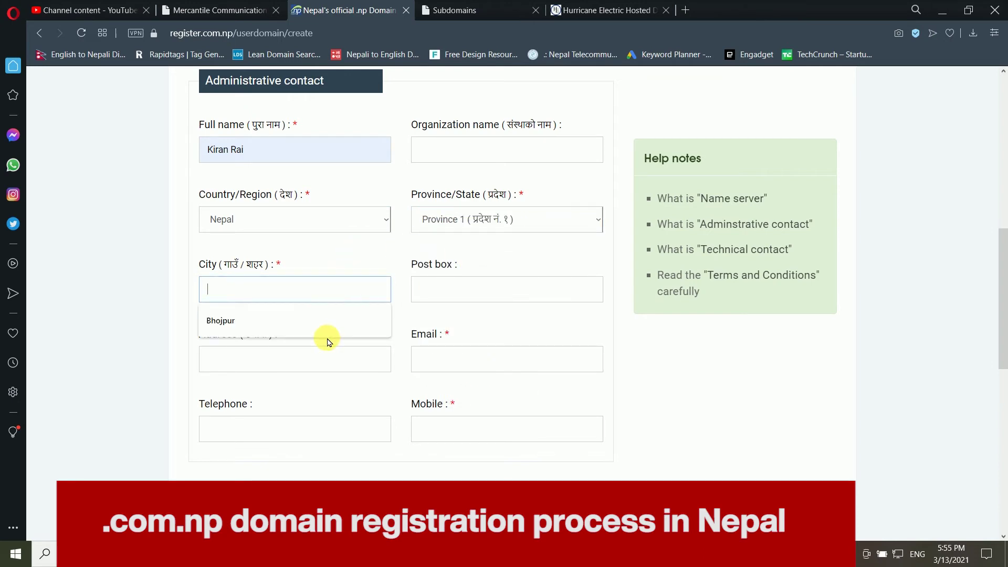
left_click(335, 321)
left_click(456, 298)
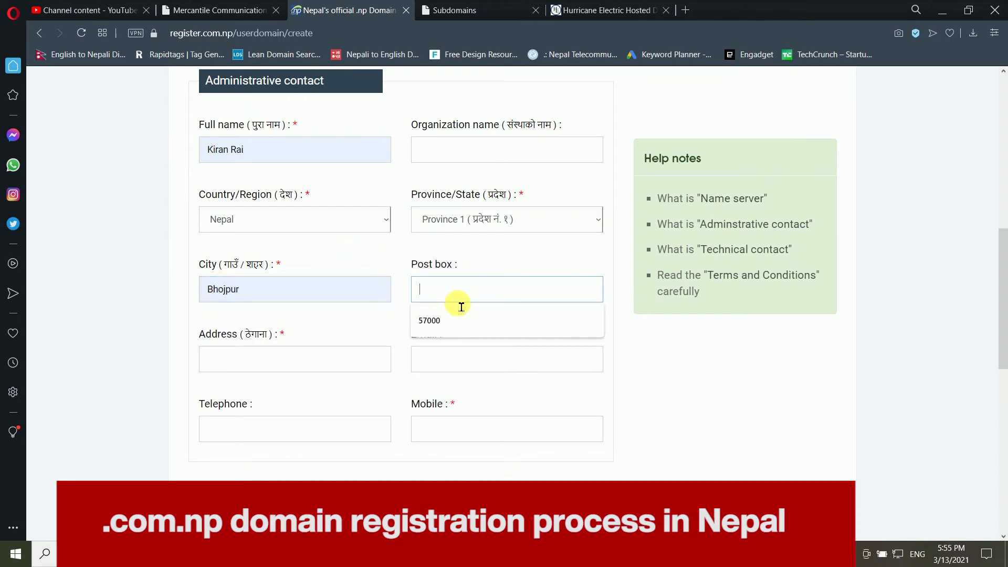
left_click(456, 319)
left_click(375, 357)
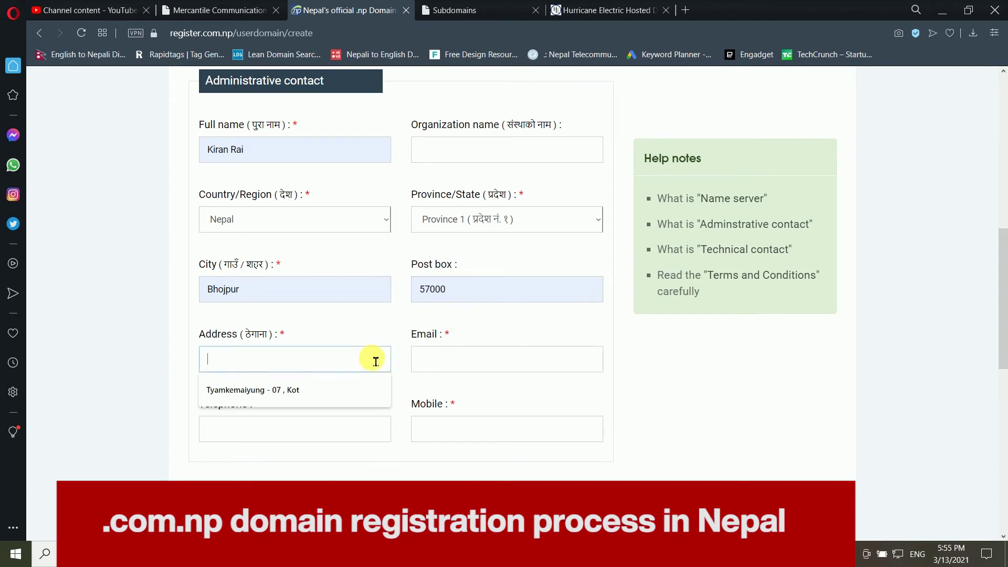
left_click(332, 387)
left_click(438, 360)
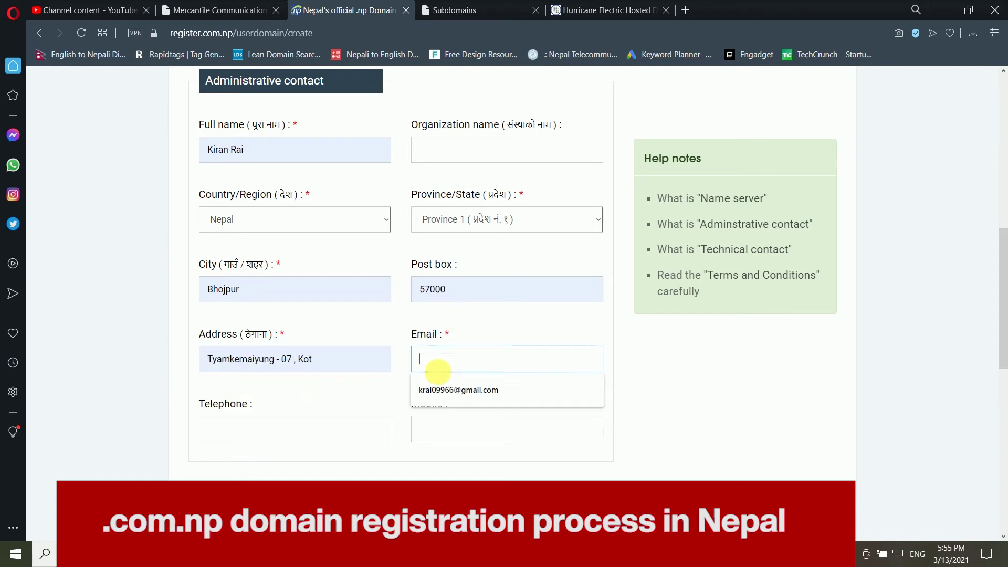
left_click(443, 386)
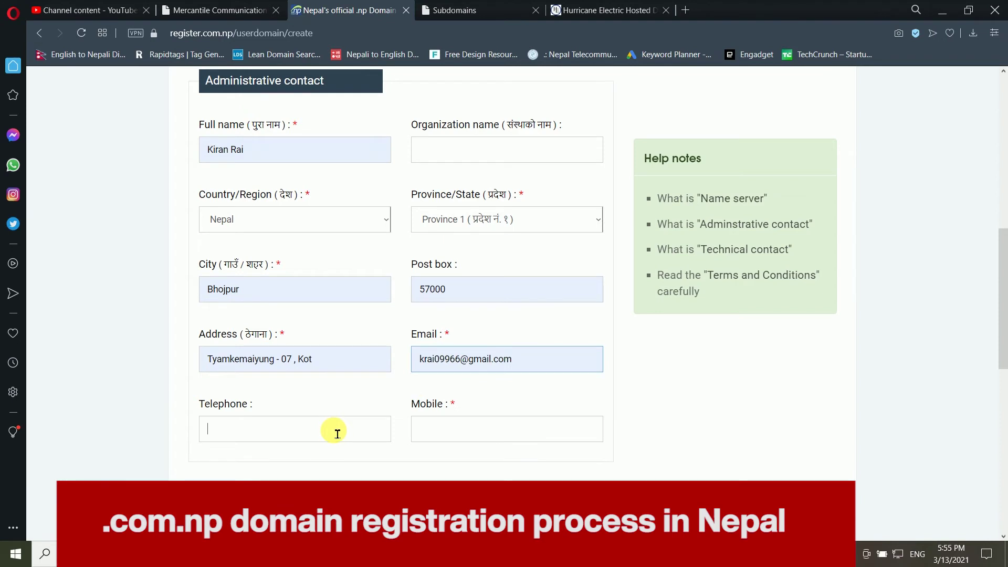
left_click(441, 426)
left_click(439, 457)
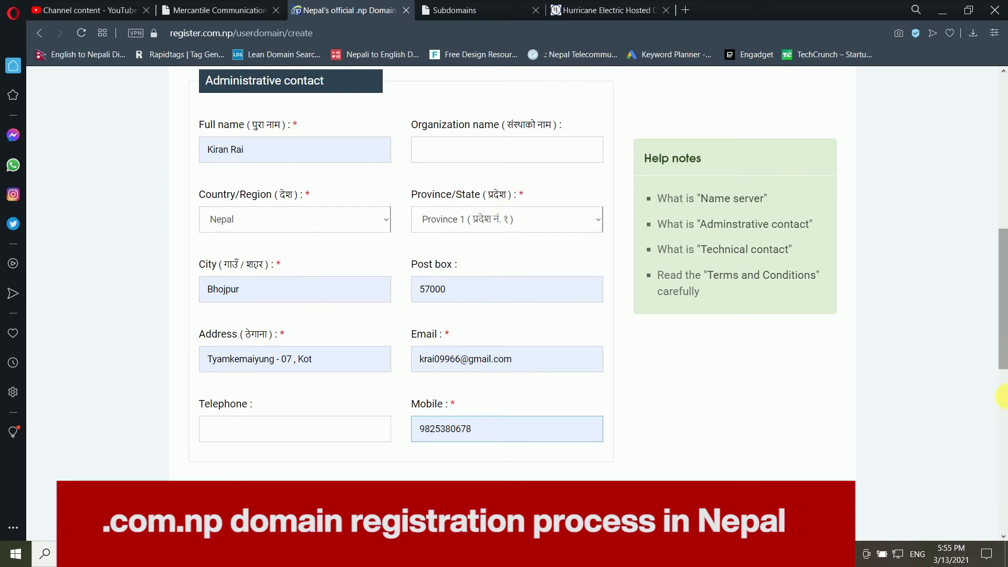
left_click_drag(997, 295, 983, 399)
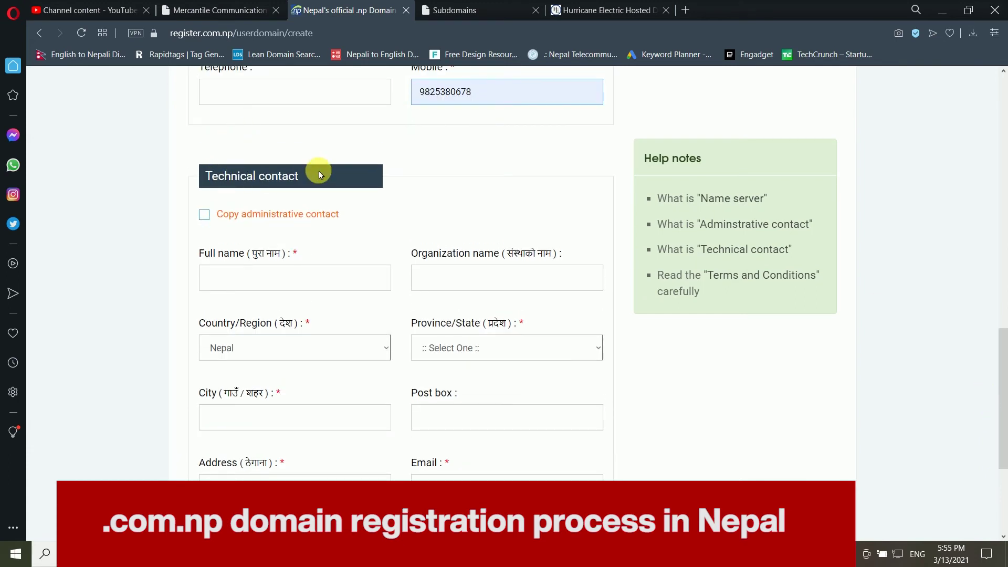
Step: Copy the administrative contact into the technical contact and submit with Save & Continue
left_click(215, 218)
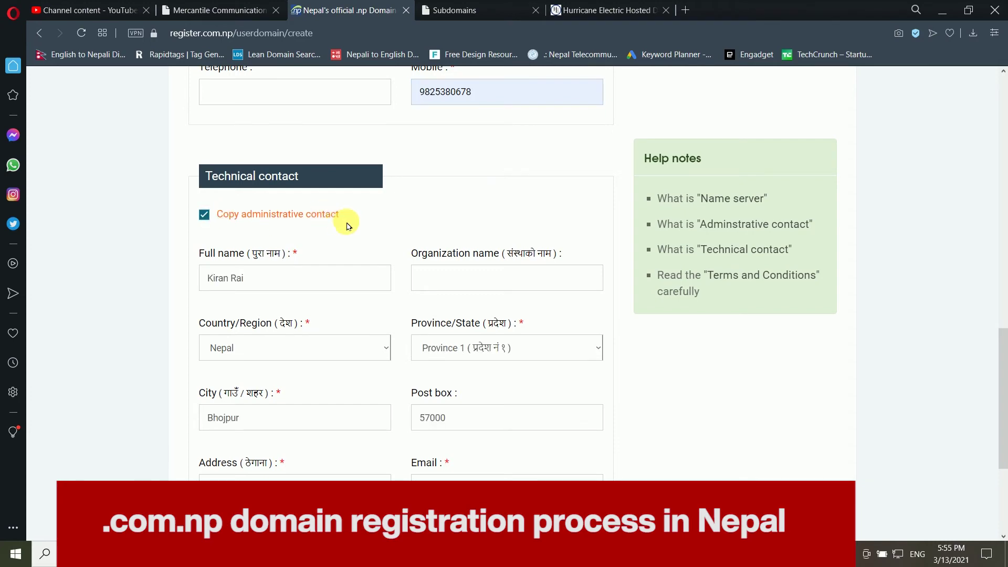
scroll(991, 373, "up", 2)
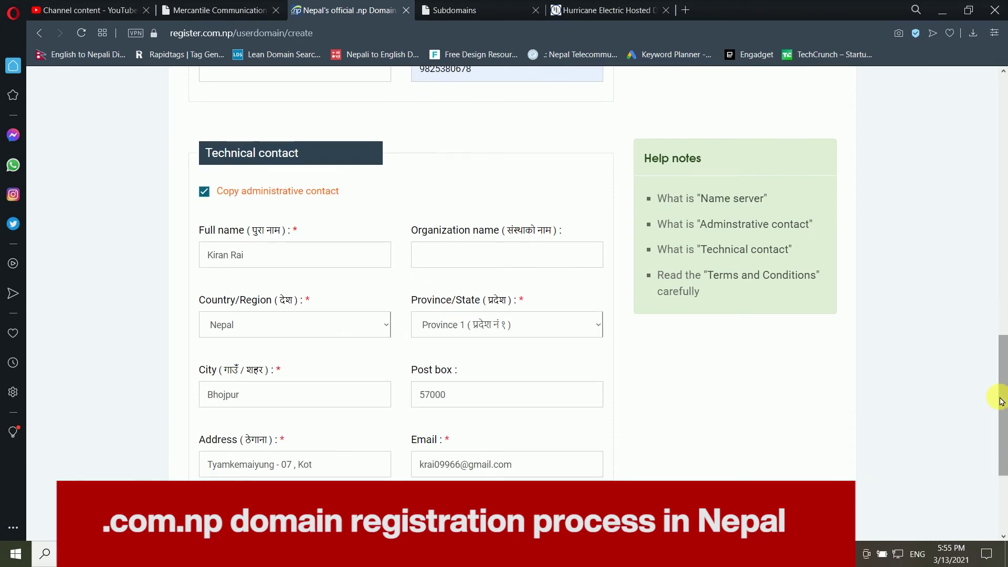
left_click_drag(1000, 402, 992, 509)
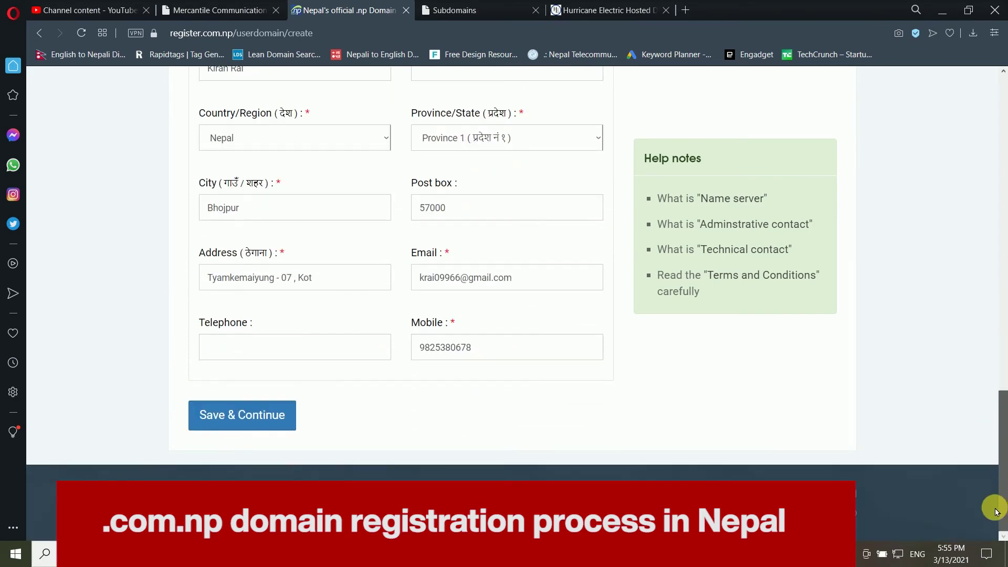
left_click(266, 413)
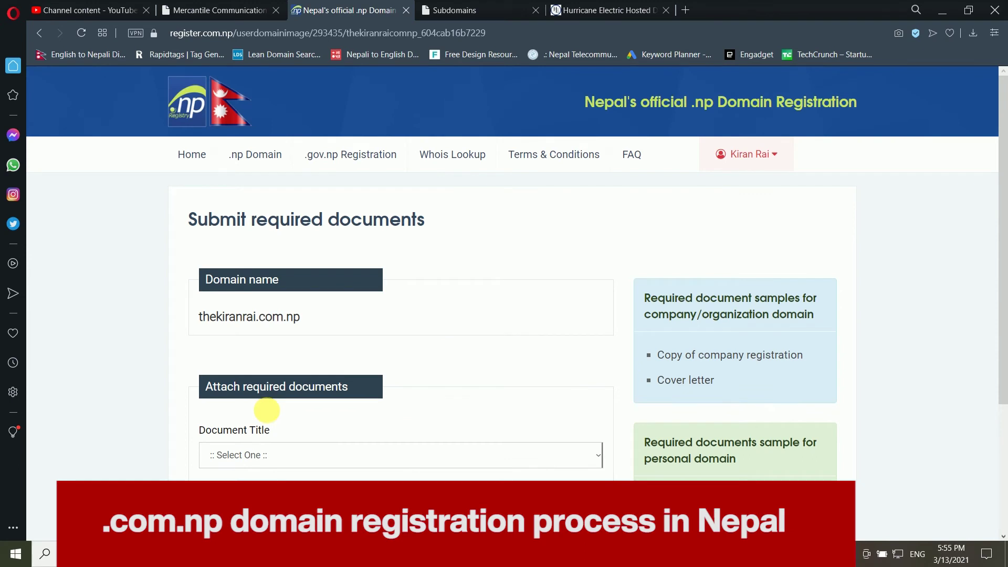
Step: Set Document Title to Cover letter and attach aplicaiton.png from Desktop > a > doamin
left_click_drag(1003, 259, 1002, 339)
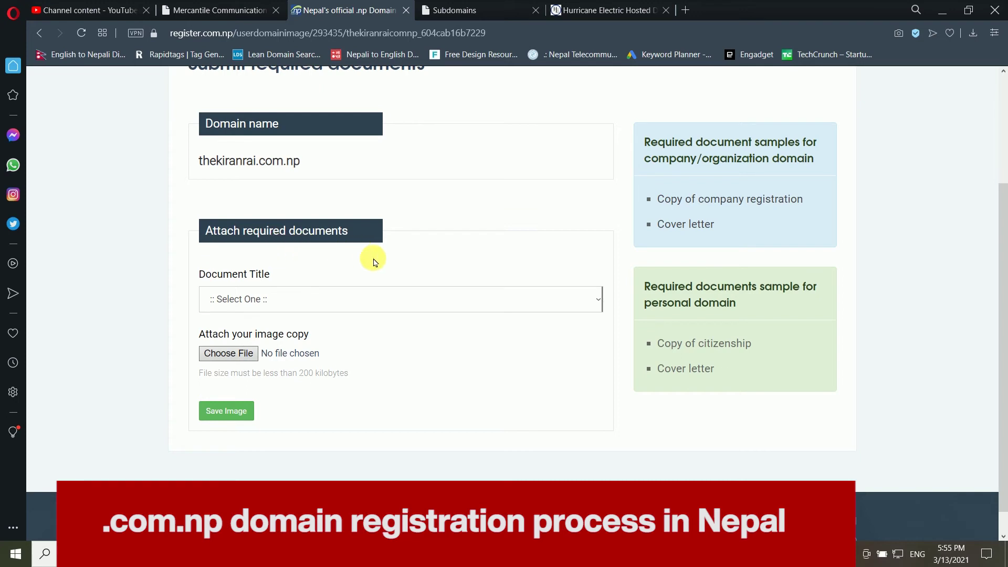
left_click(361, 299)
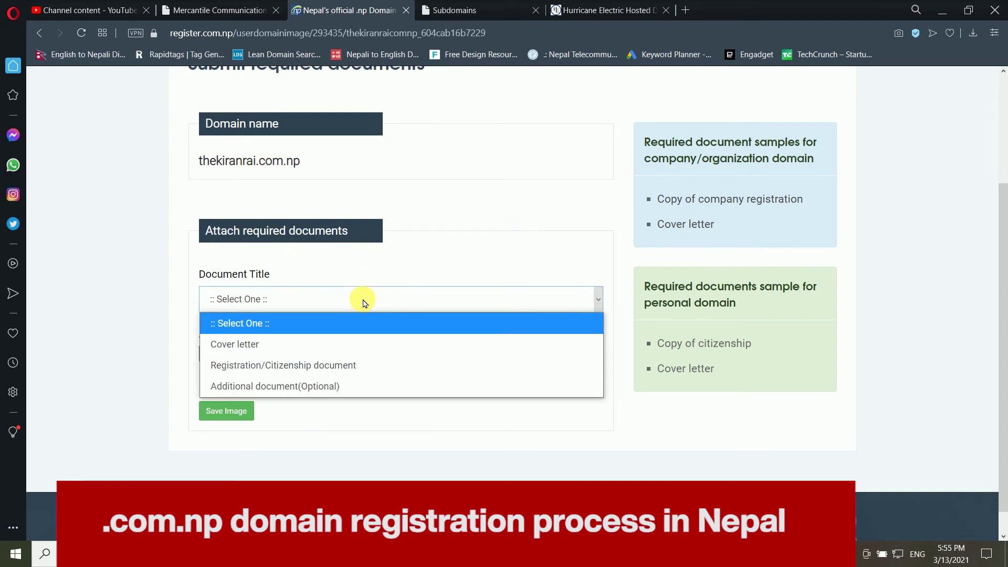
left_click(345, 346)
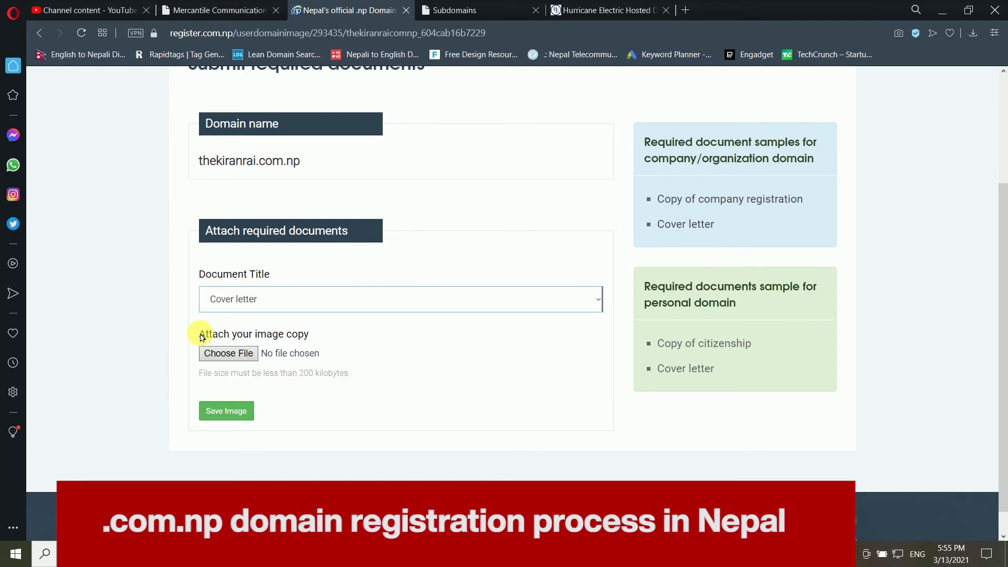
left_click(210, 355)
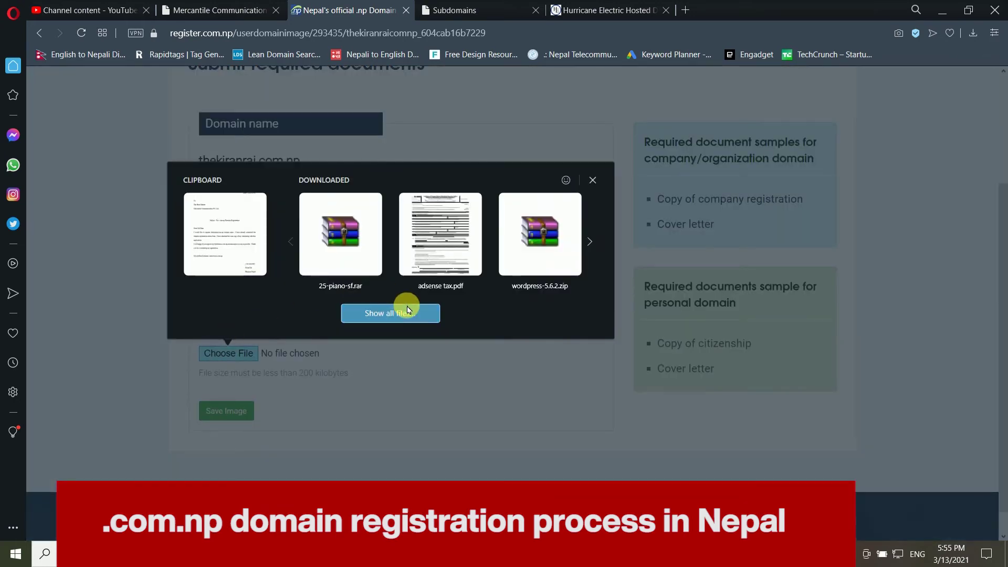
left_click(411, 315)
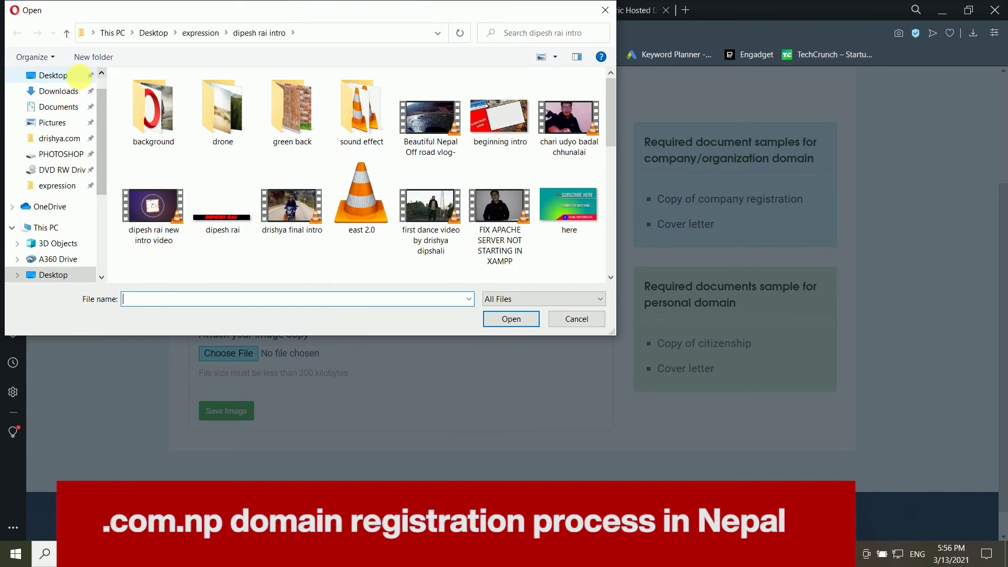
left_click(73, 75)
double_click(151, 96)
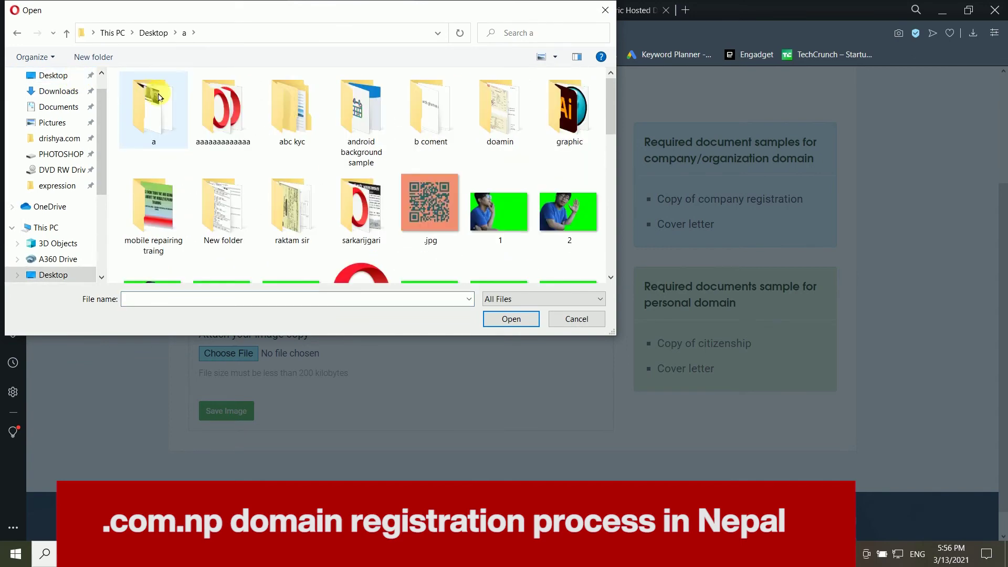
double_click(499, 105)
double_click(158, 100)
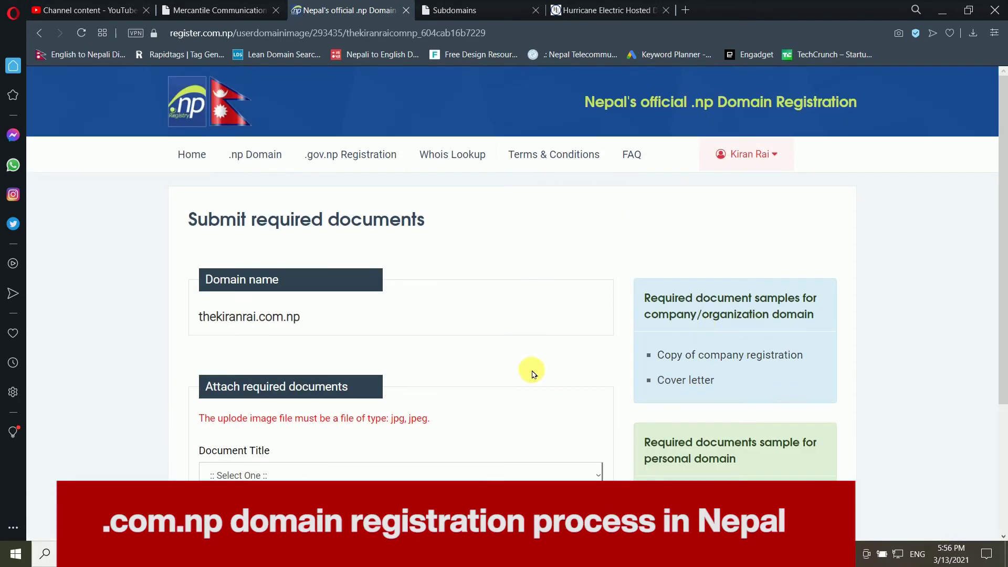
Step: Set Document Title to Registration/Citizenship document and attach the citizenship JPEG scan
scroll(721, 420, "down", 3)
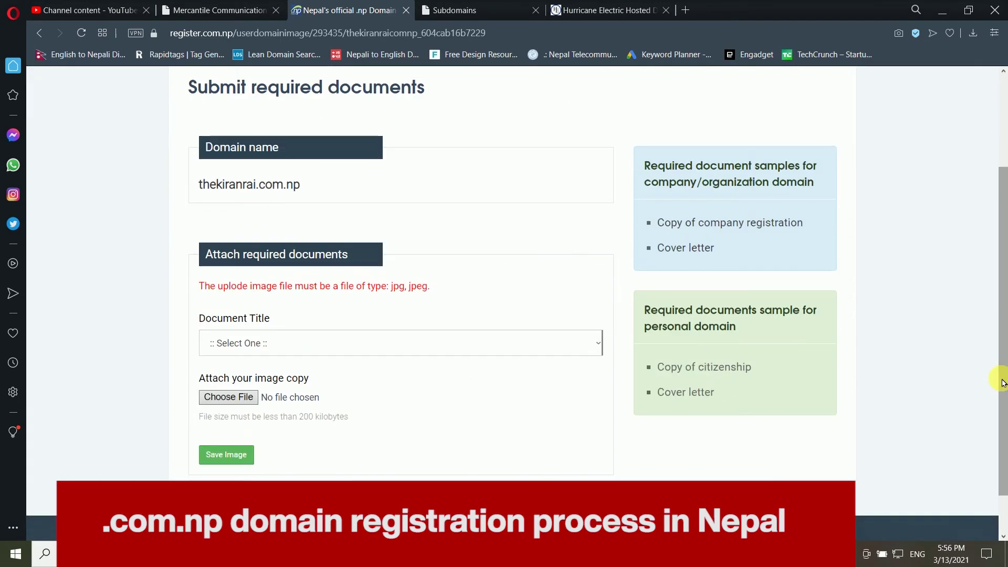
left_click(373, 345)
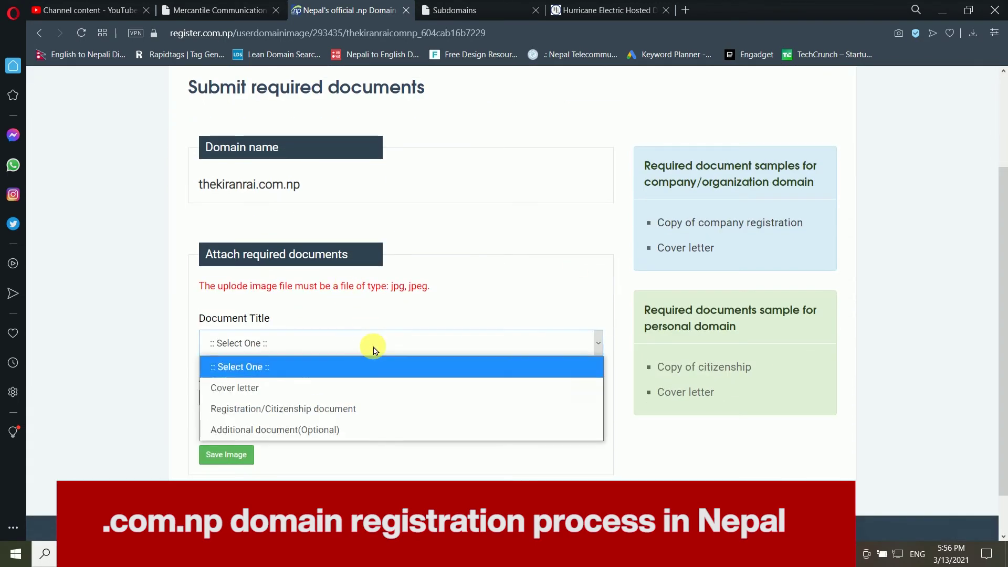
left_click(351, 405)
left_click(241, 402)
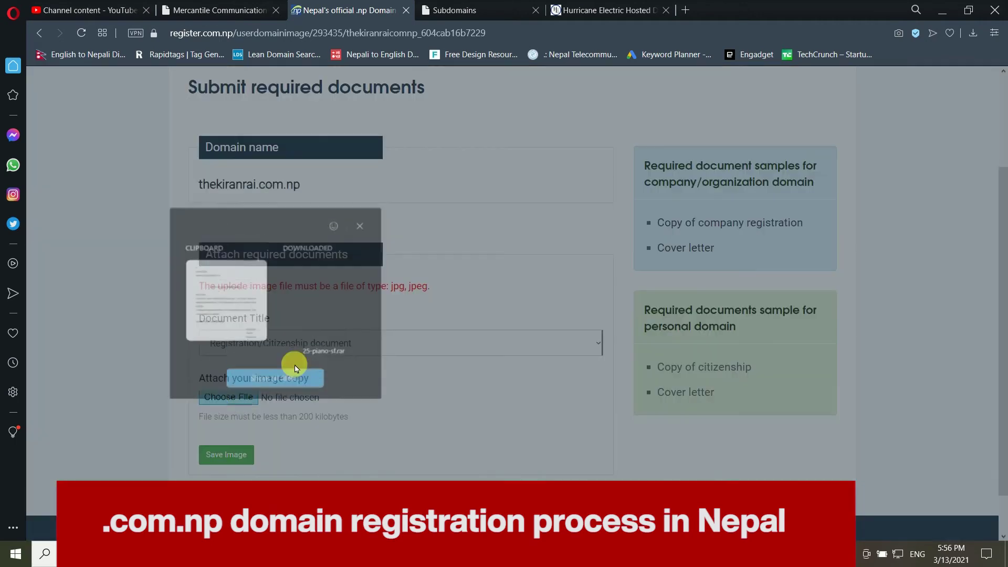
left_click(381, 359)
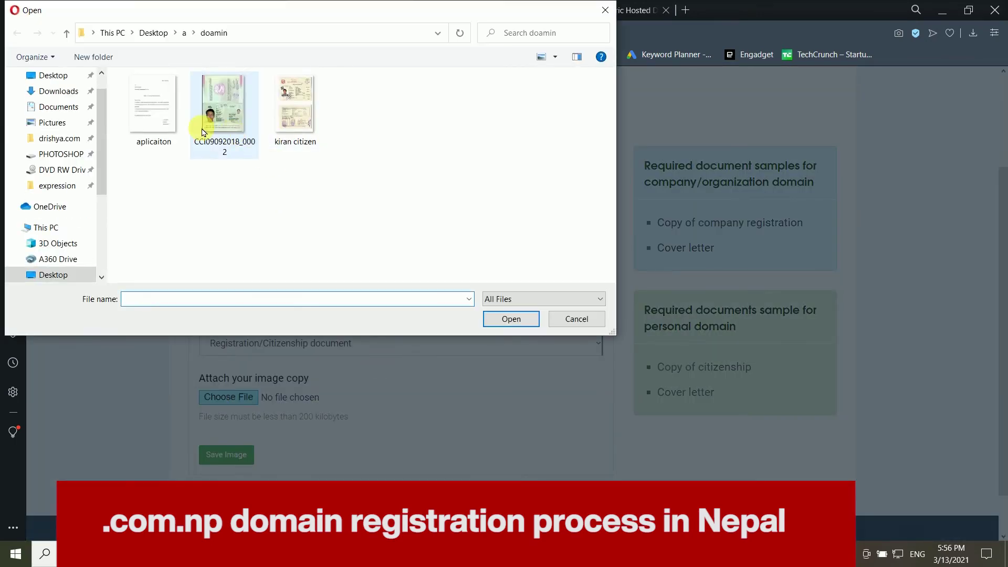
double_click(292, 110)
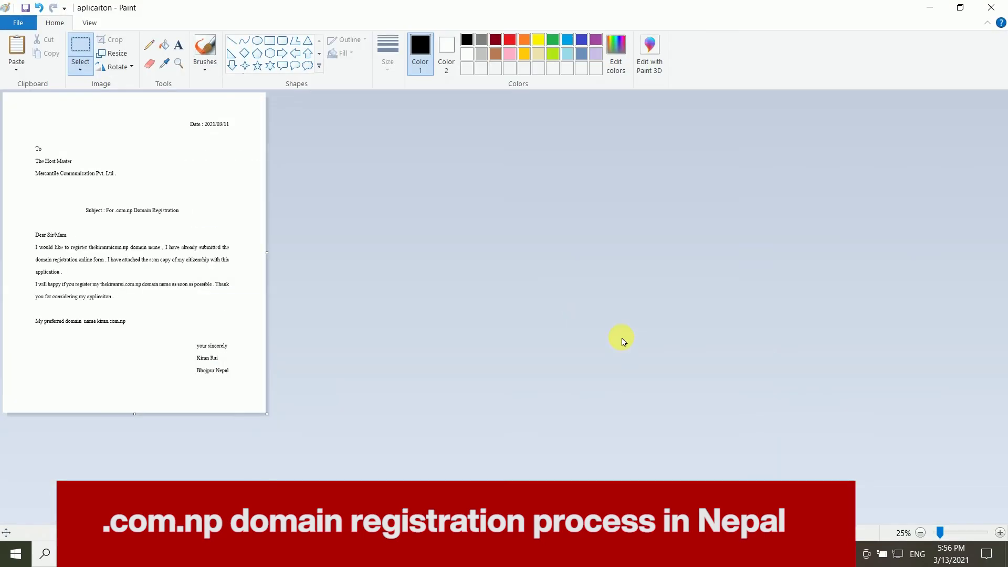
Step: Save the aplicaiton cover letter image as a JPEG with Save as in Paint
left_click(14, 23)
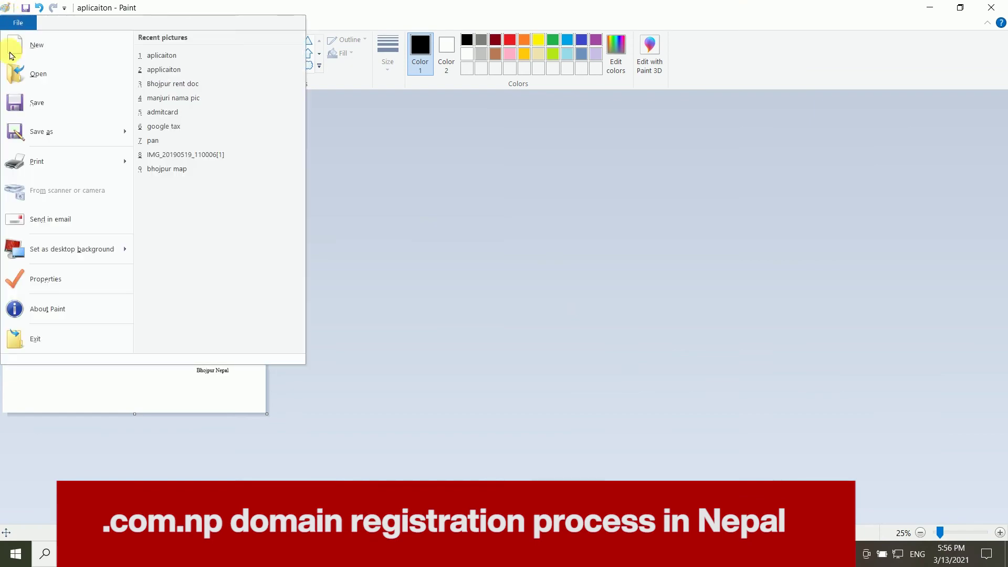
left_click(18, 128)
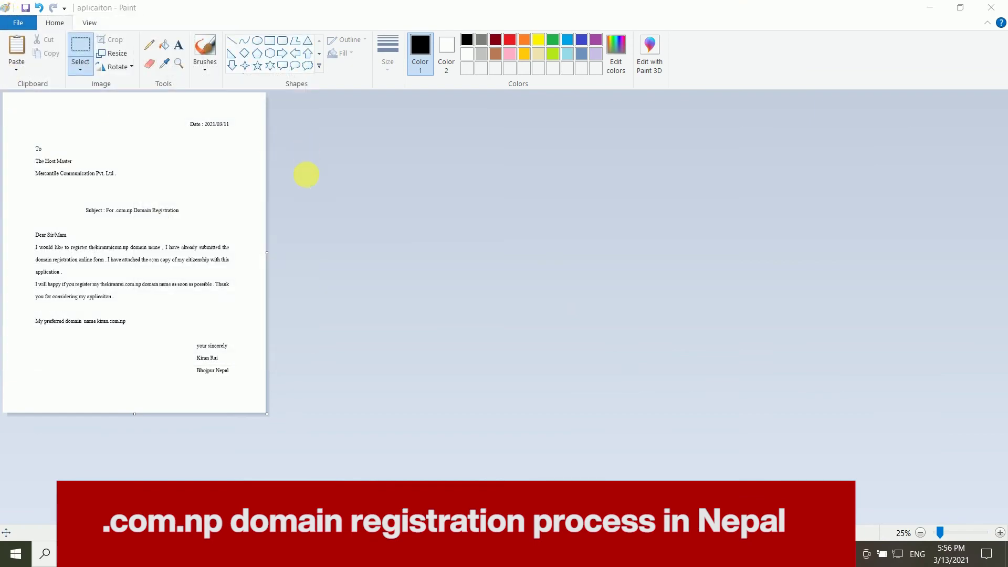
left_click(249, 265)
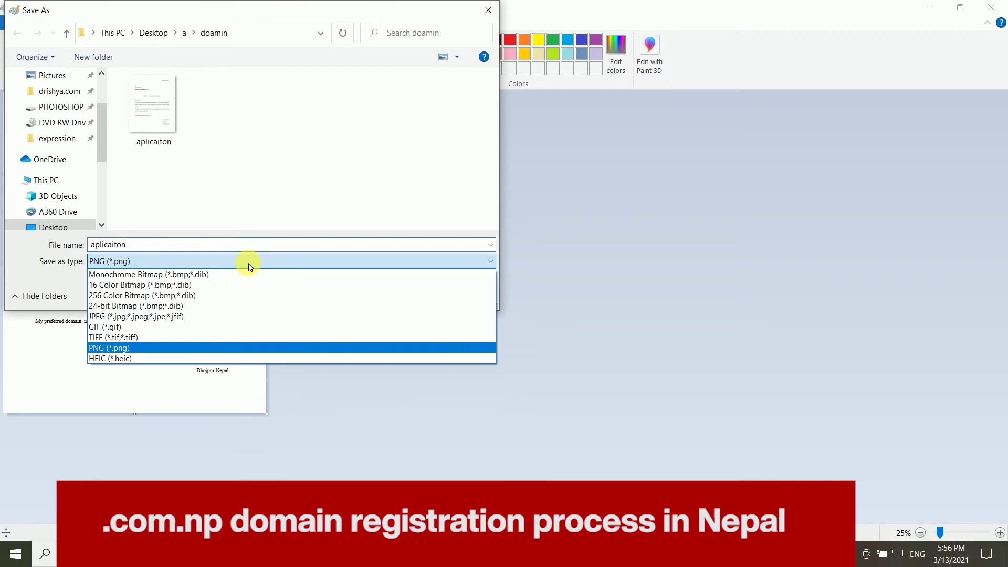
left_click(218, 318)
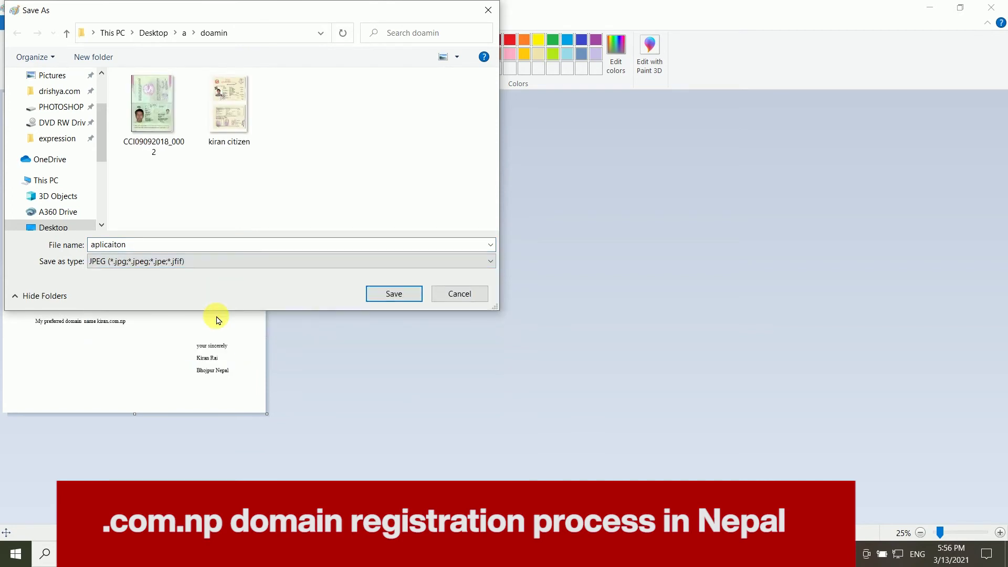
key("Return")
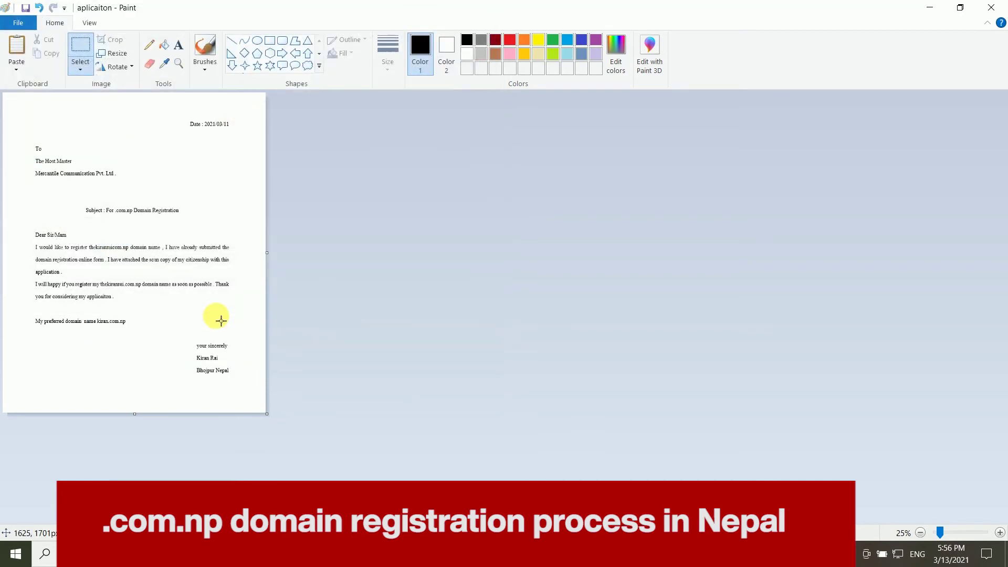
mouse_move(664, 553)
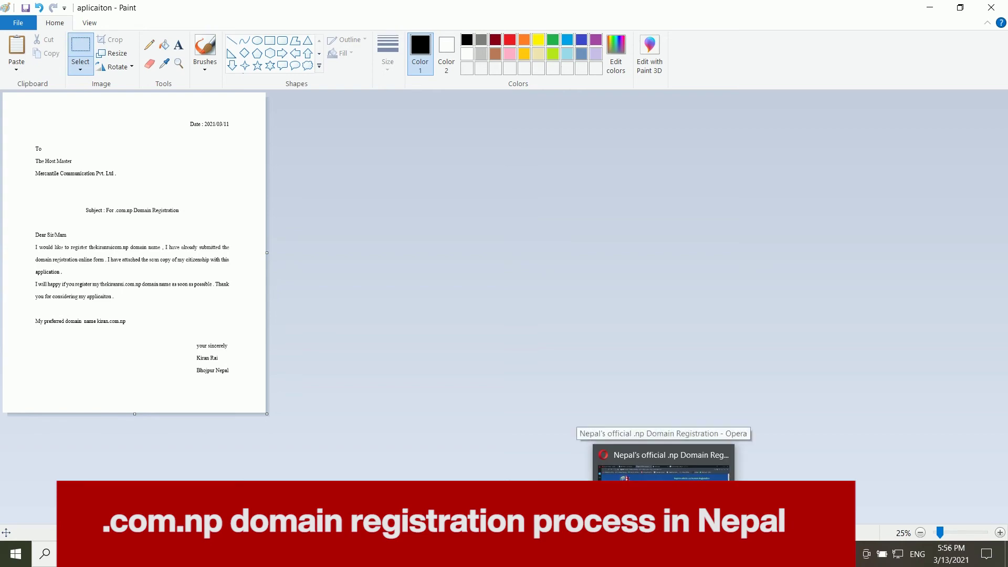
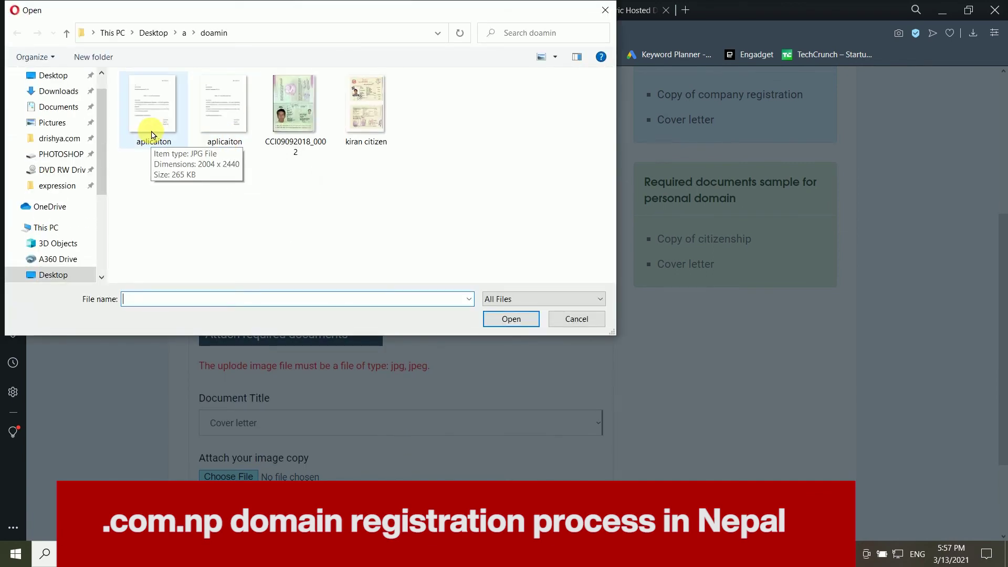
Step: Attach aplicaiton.jpg as the cover letter and save it; it fails the 200 KB size limit
left_click(153, 136)
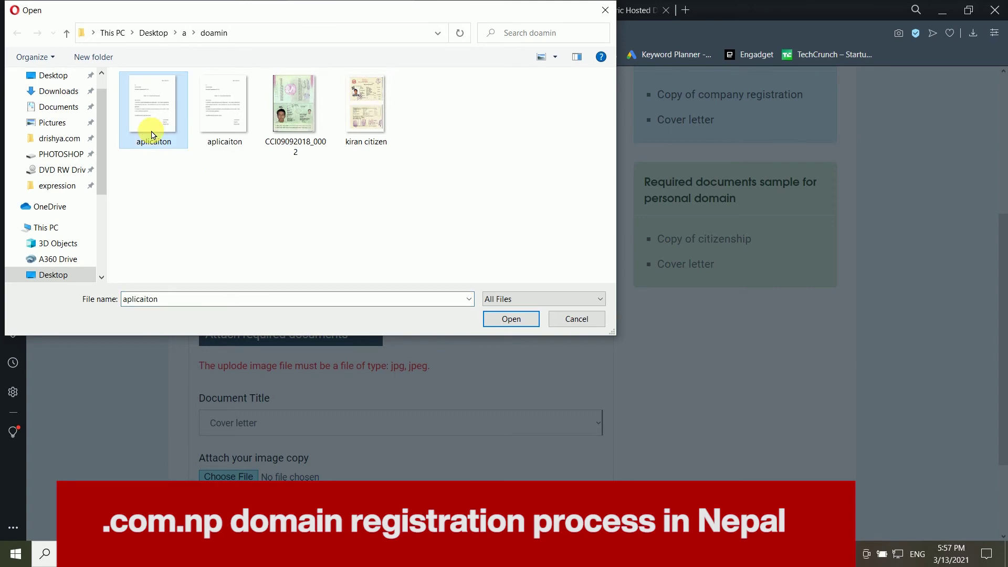
double_click(153, 135)
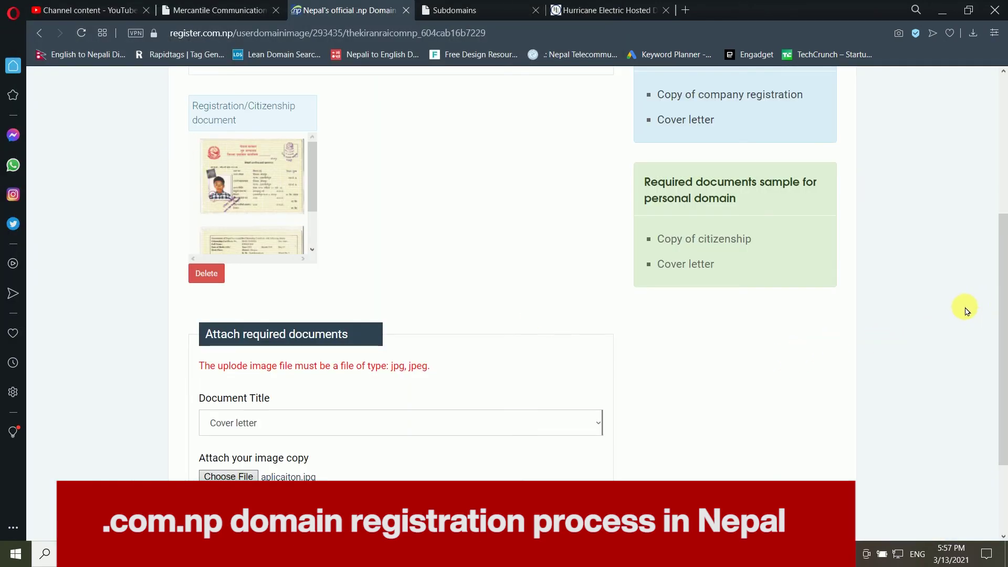
left_click_drag(1003, 305, 1004, 350)
left_click(236, 446)
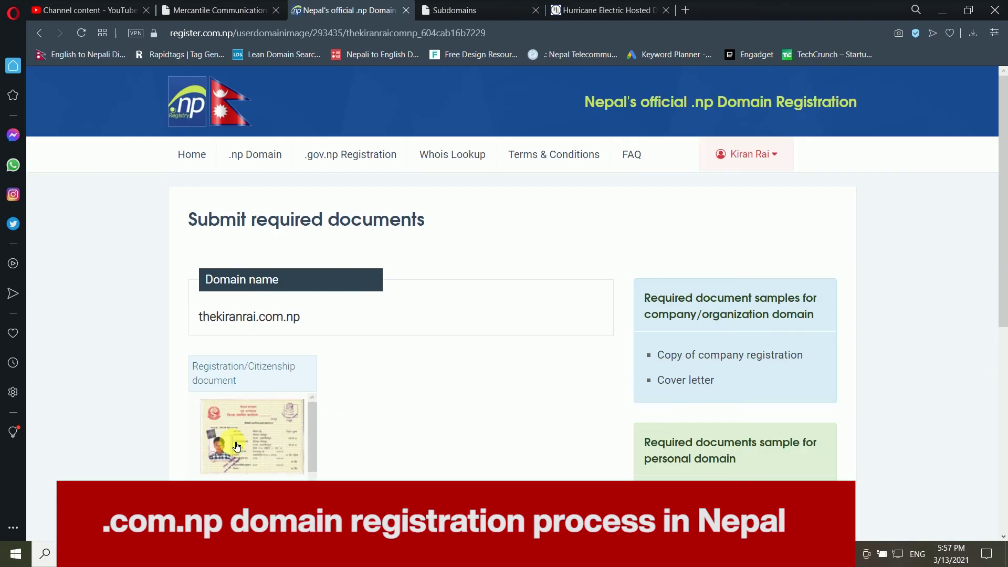
left_click_drag(1003, 220, 992, 371)
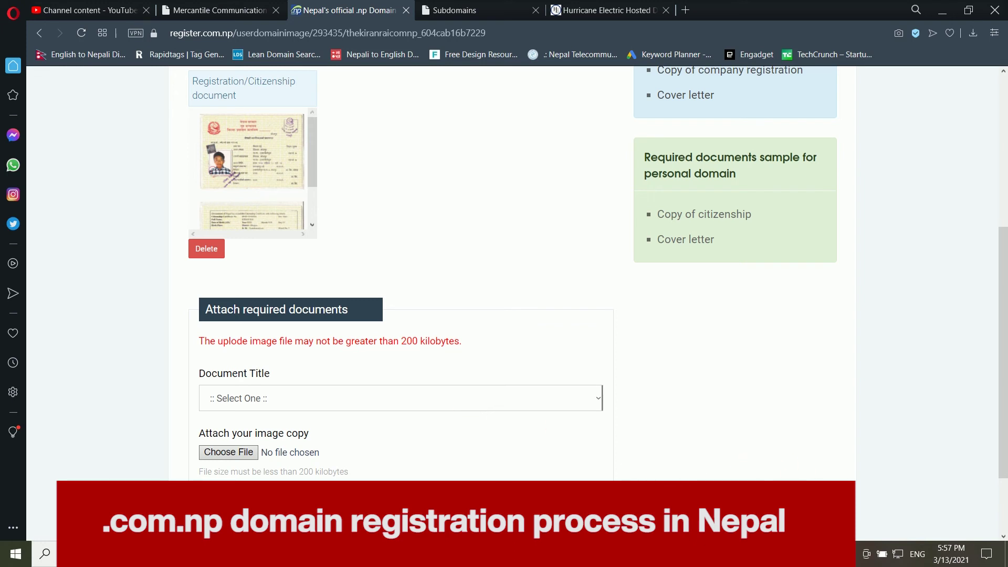
Step: In Paint, undo the canvas resize and crop the aplicaiton image to just the letter area
left_click(782, 462)
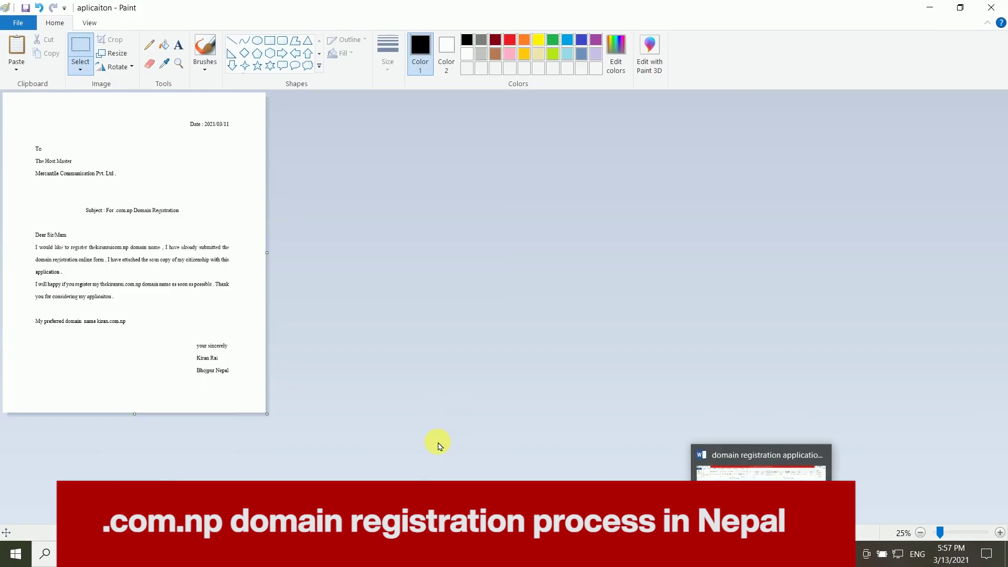
left_click_drag(267, 415, 216, 372)
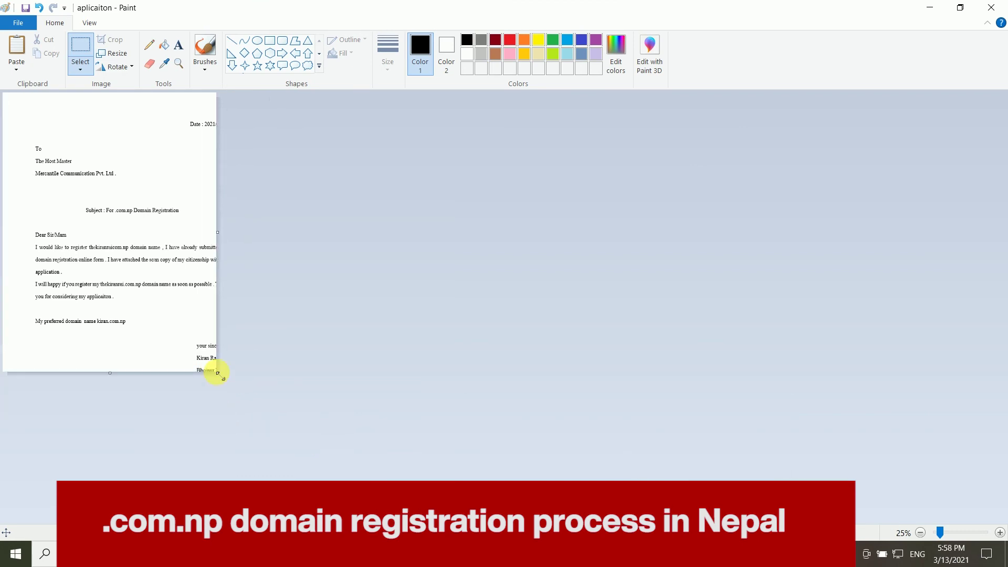
key("ctrl+z")
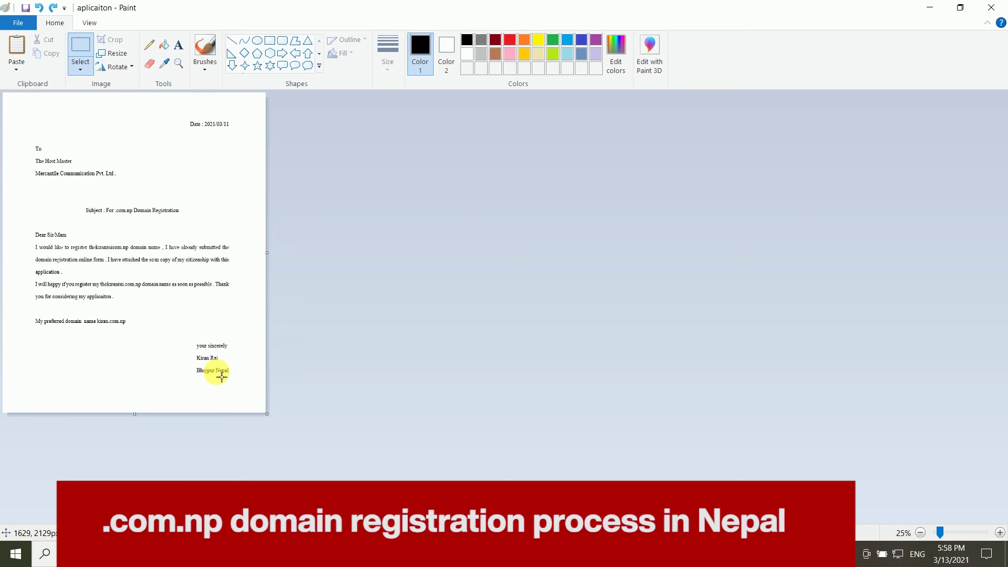
left_click_drag(13, 100, 190, 329)
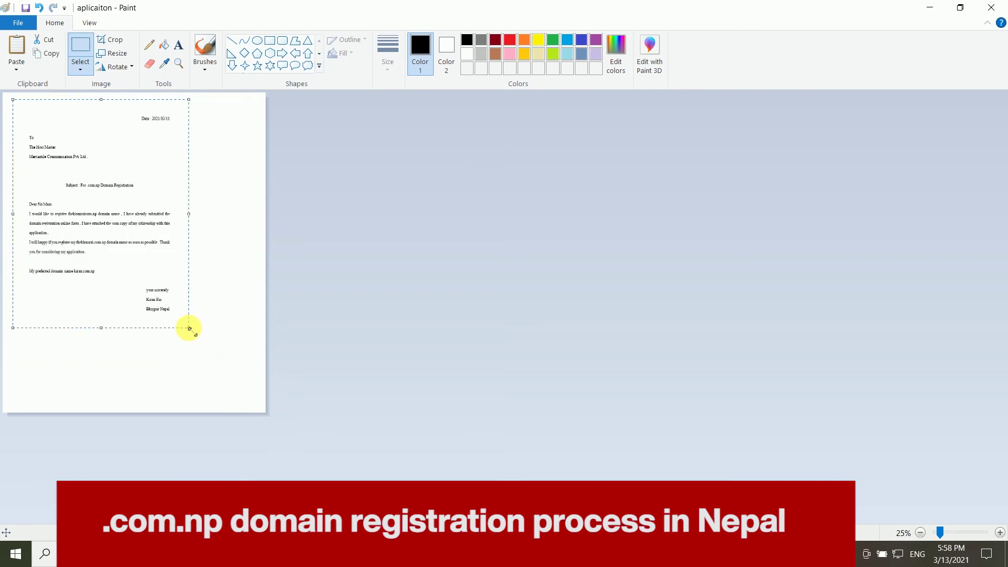
left_click(111, 41)
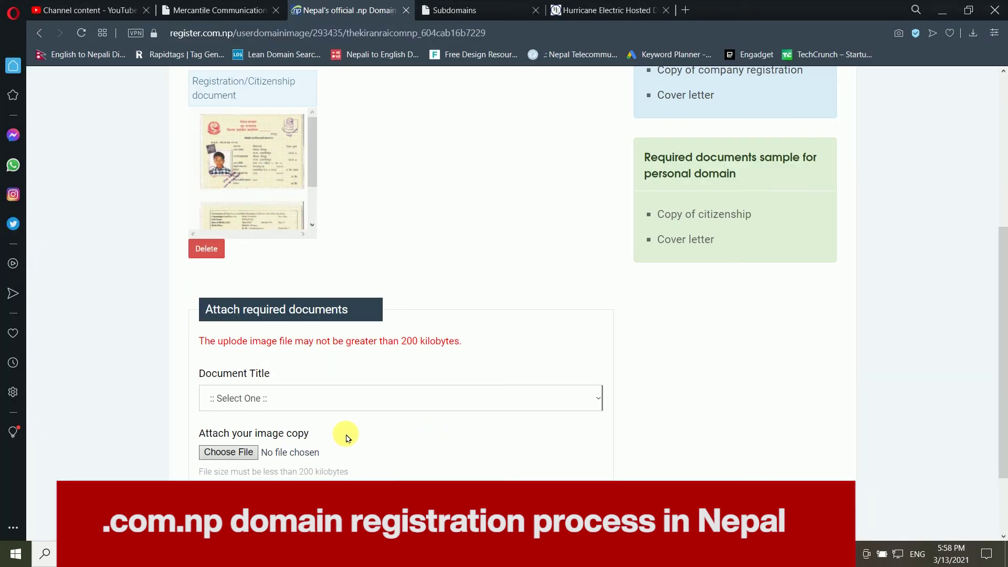
Step: Set Document Title to 'Cover letter' and attach the cropped aplicaiton.jpg from all files
left_click(317, 396)
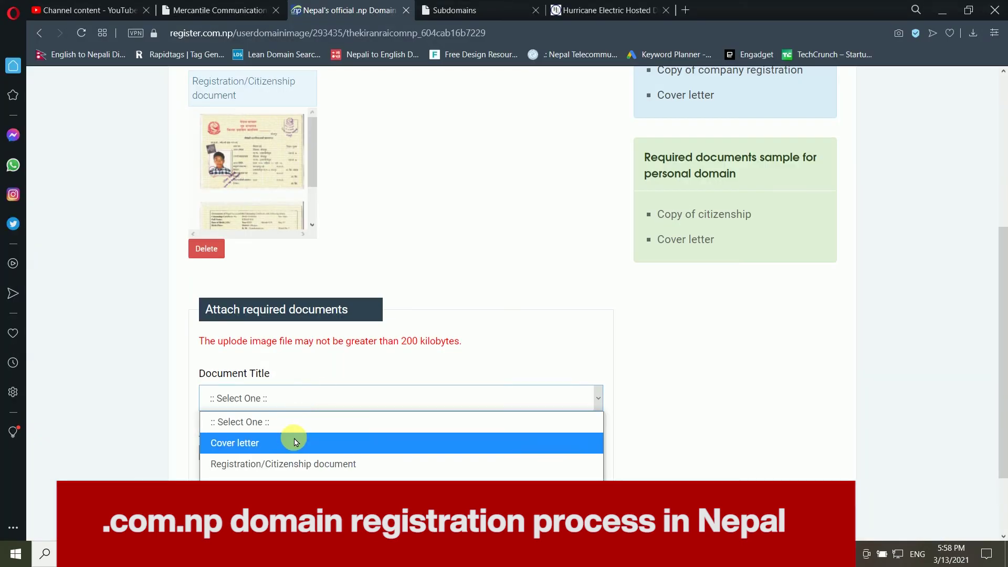
left_click(292, 441)
left_click(239, 453)
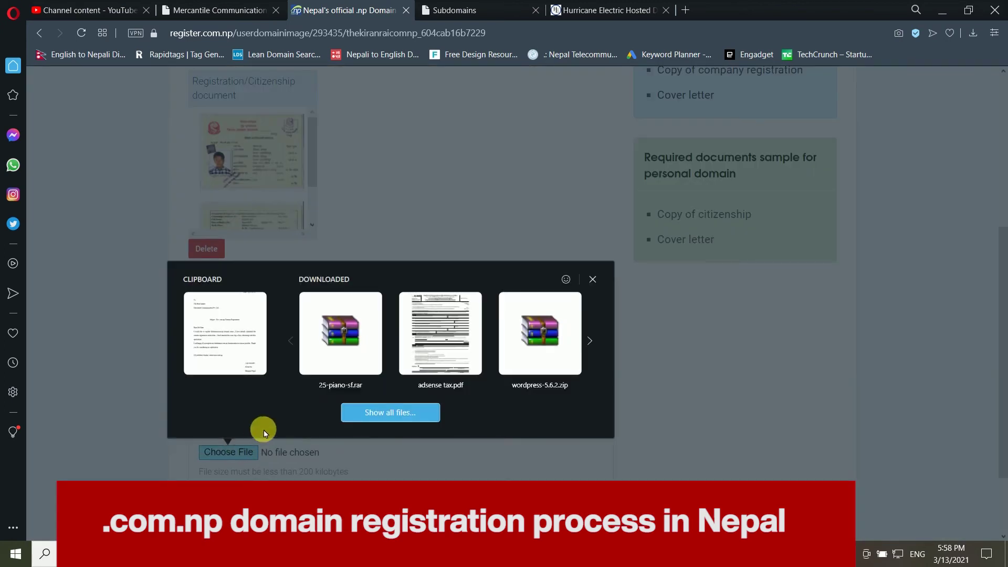
left_click(367, 420)
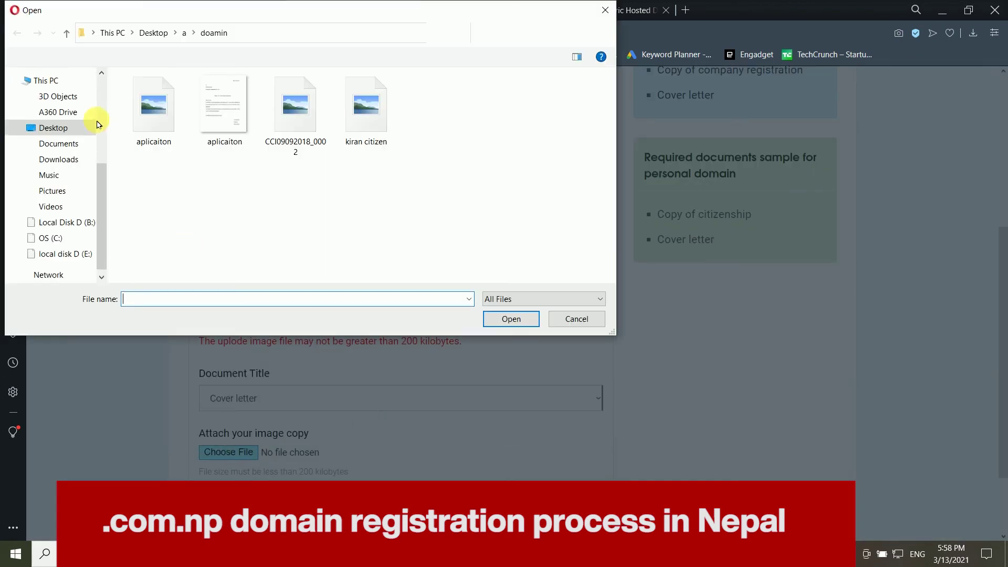
left_click(174, 112)
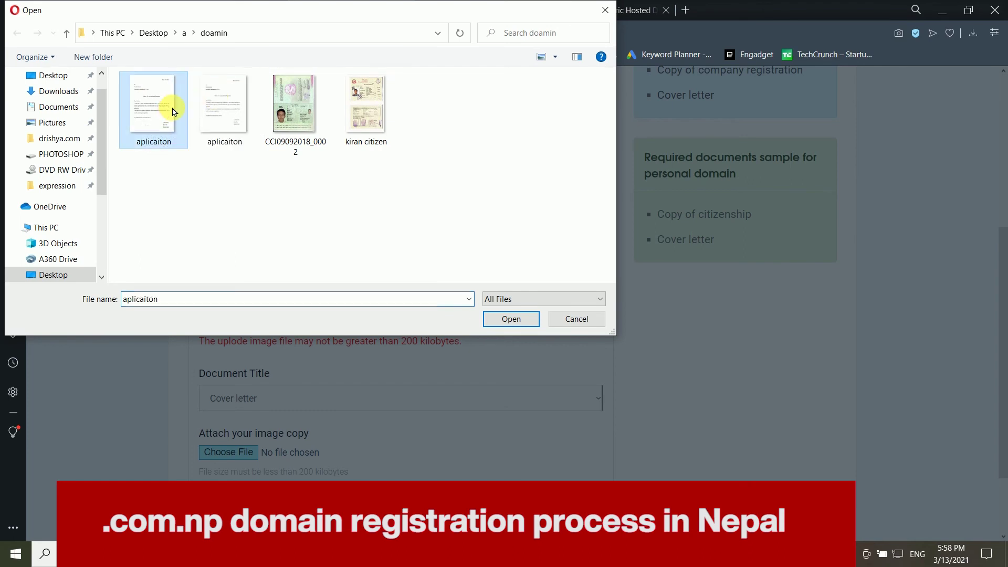
left_click(511, 319)
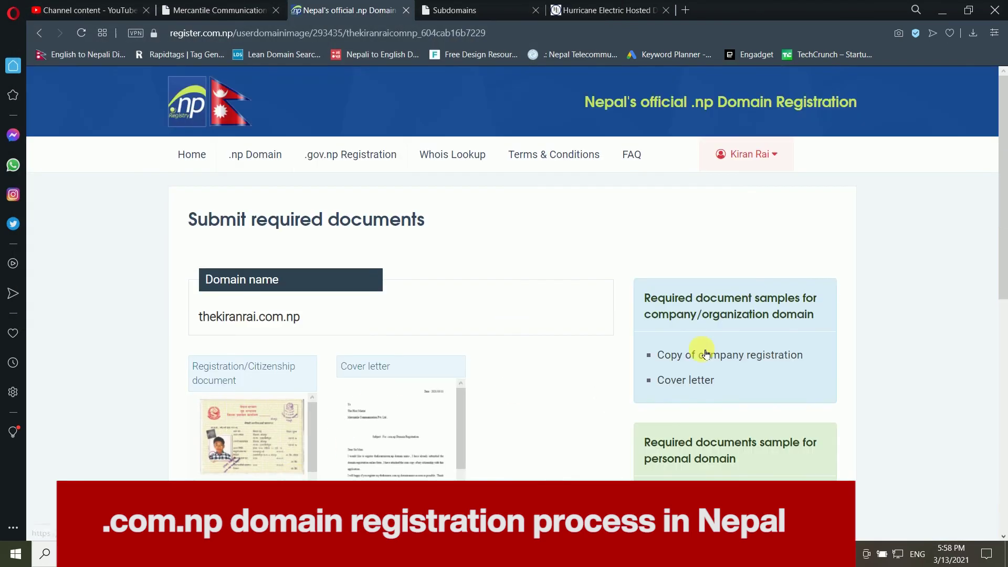
Step: Request the thekiranrai.com.np domain and confirm its status shows received, awaiting approval
scroll(1003, 221, "down", 4)
left_click_drag(1004, 221, 1003, 219)
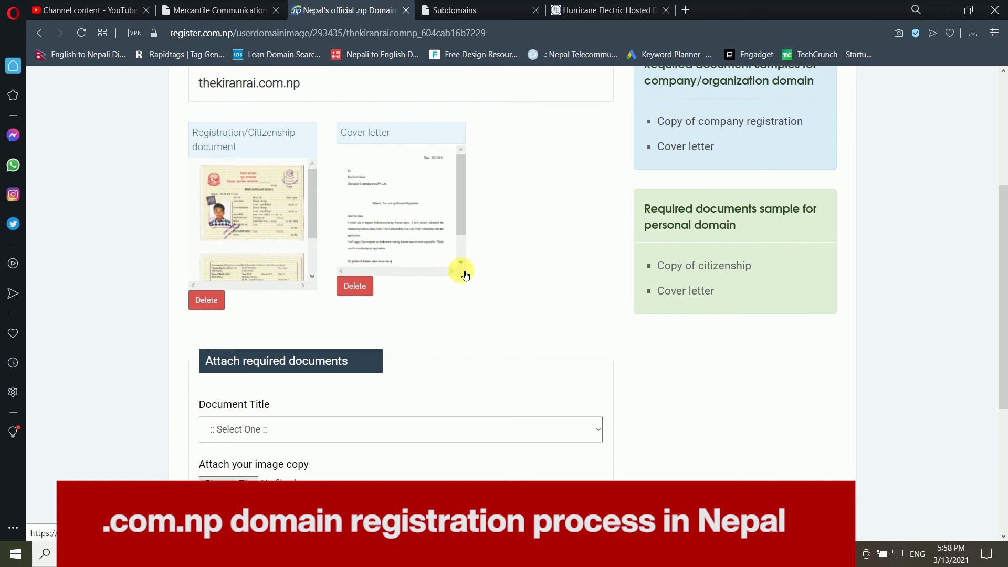
left_click(471, 429)
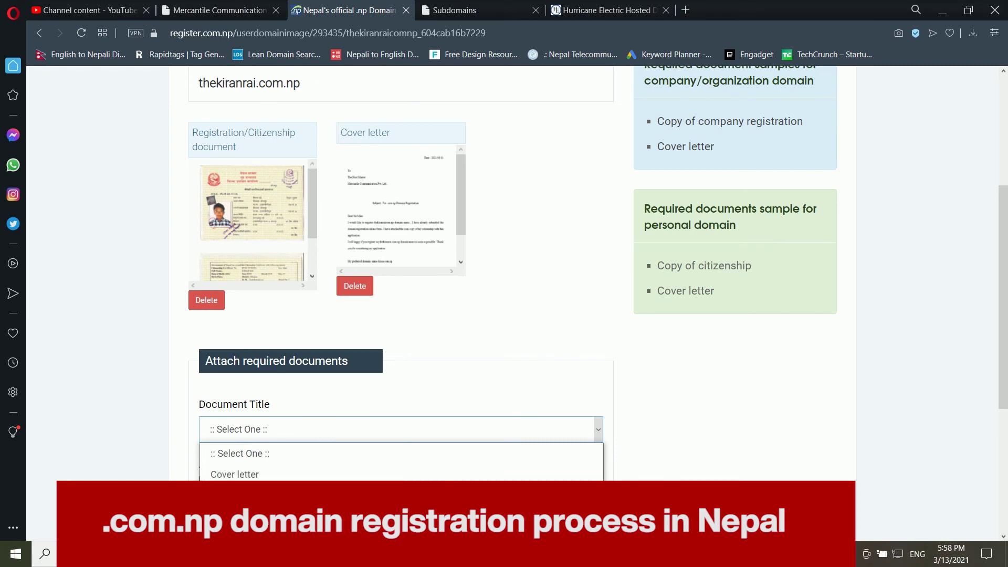
left_click(829, 381)
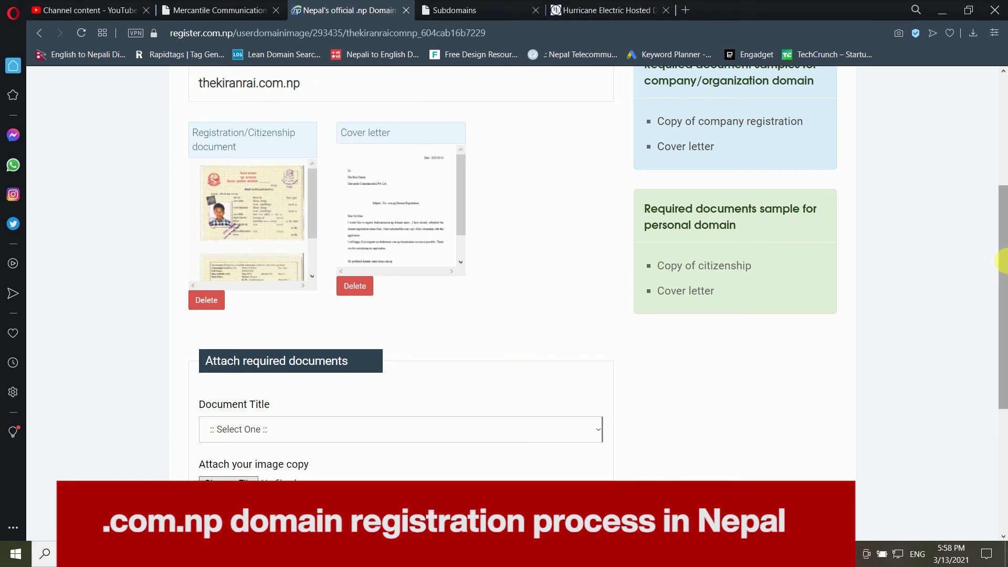
left_click_drag(1003, 261, 1003, 361)
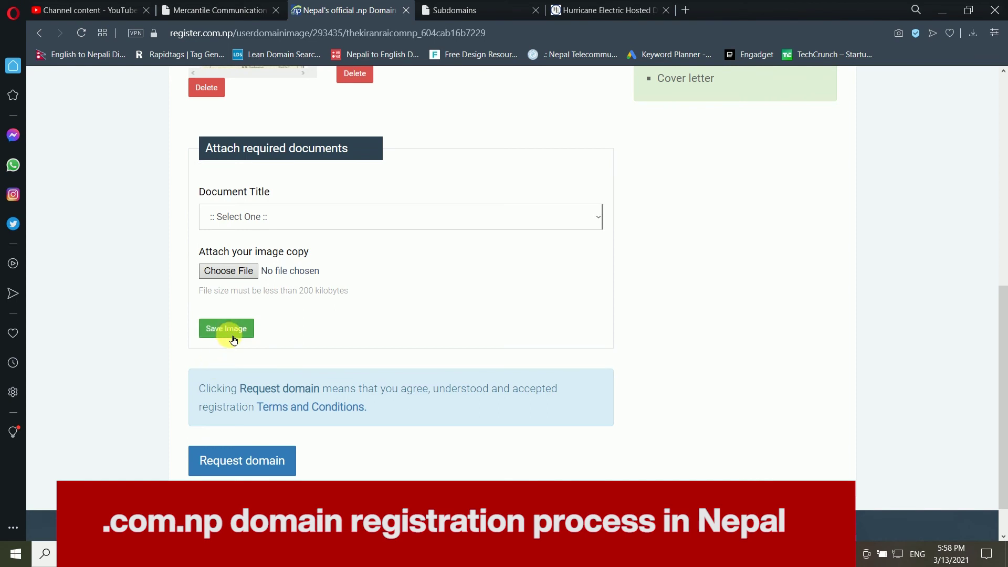
left_click(241, 460)
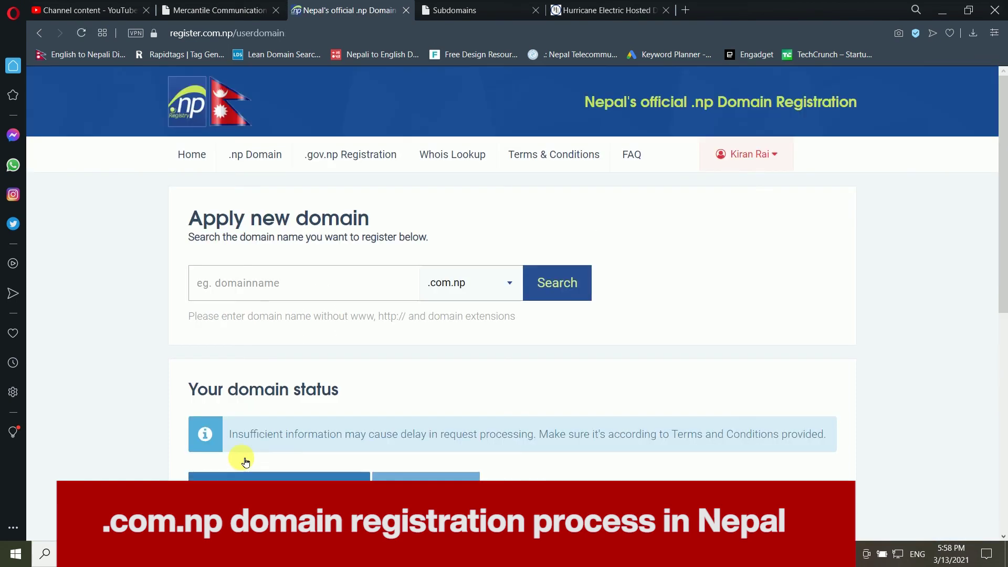
left_click_drag(1002, 231, 1002, 361)
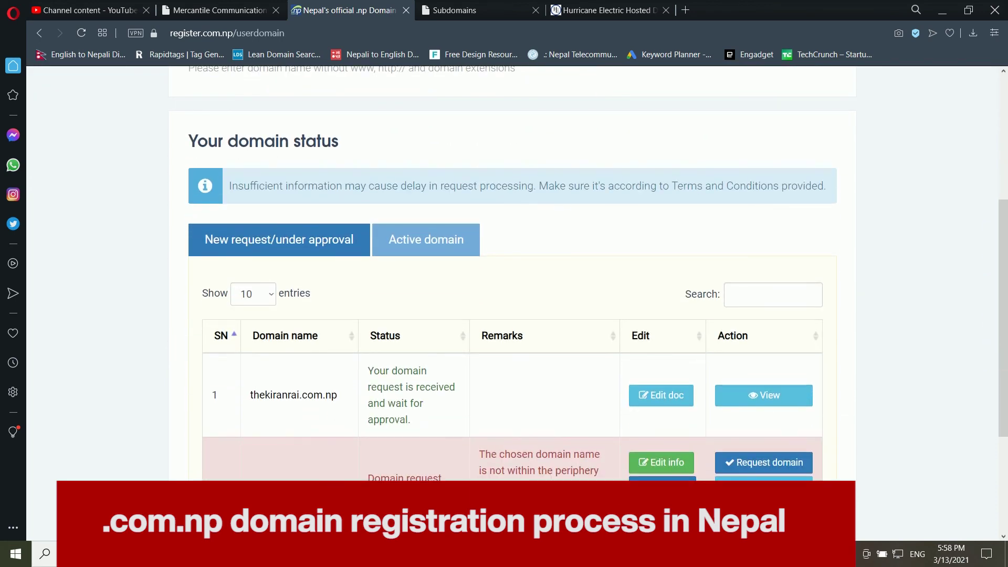